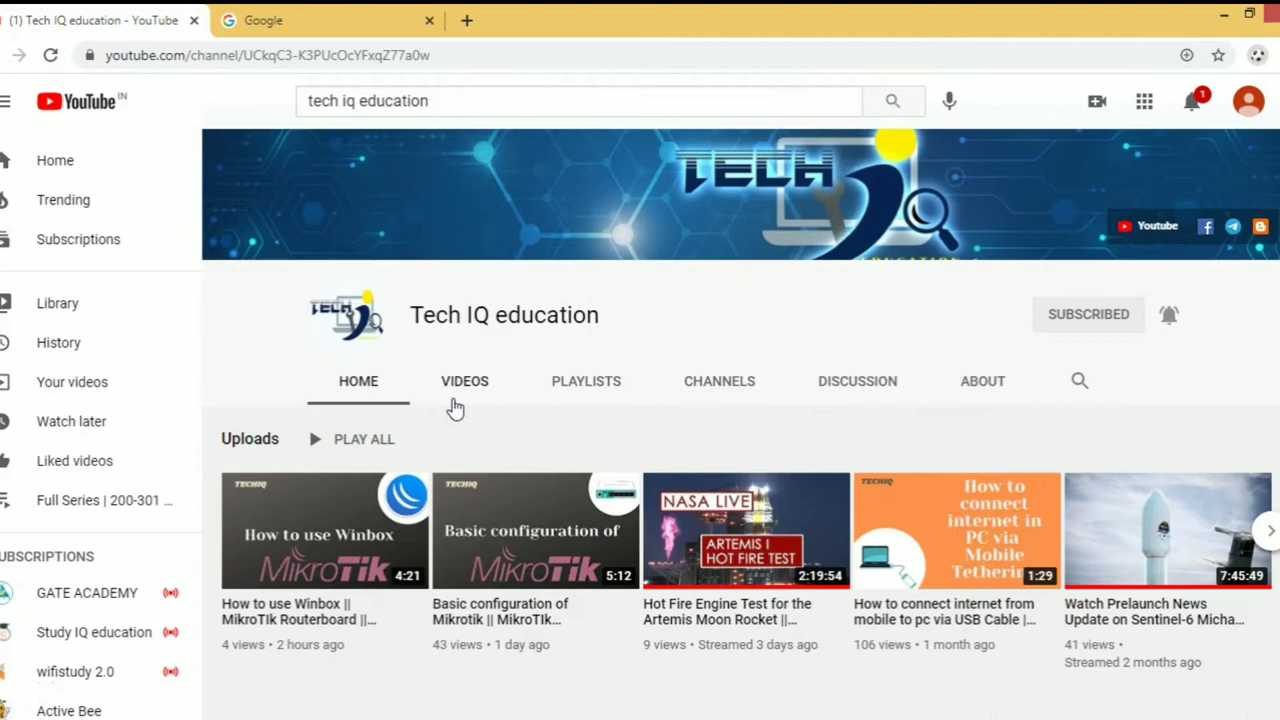
Browse the Tech IQ education channel's uploaded videos and created playlists, and return to its home page
{"action": "left_click", "coordinate": [462, 395]}
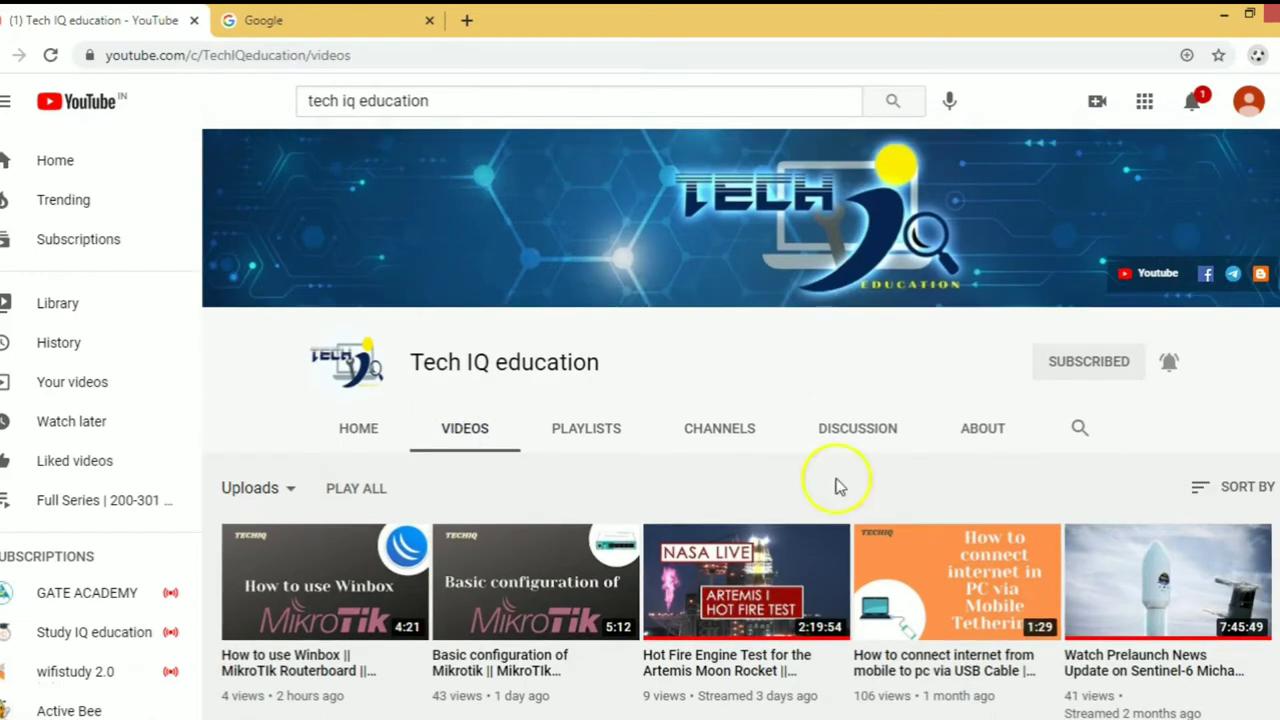
{"action": "scroll", "coordinate": [513, 404], "scroll_direction": "down", "scroll_amount": 6}
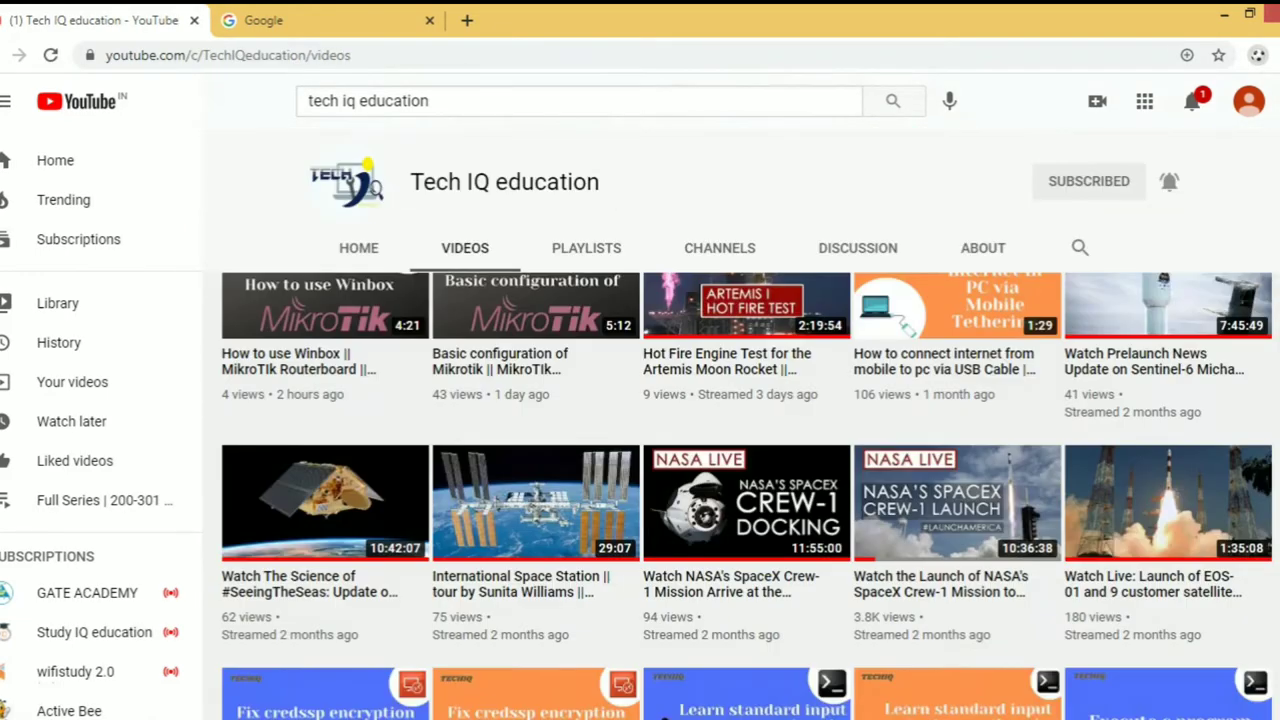
{"action": "scroll", "coordinate": [747, 449], "scroll_direction": "down", "scroll_amount": 7}
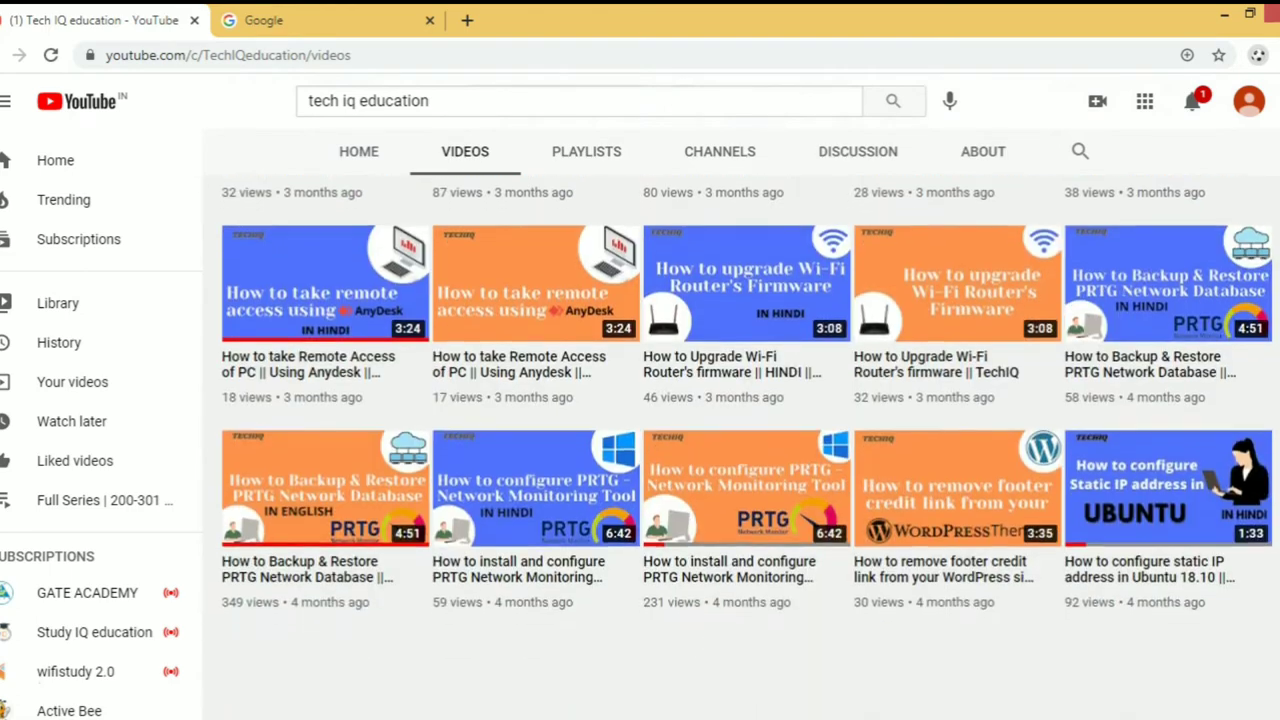
{"action": "scroll", "coordinate": [746, 448], "scroll_direction": "down", "scroll_amount": 2}
{"action": "scroll", "coordinate": [746, 448], "scroll_direction": "down", "scroll_amount": 3}
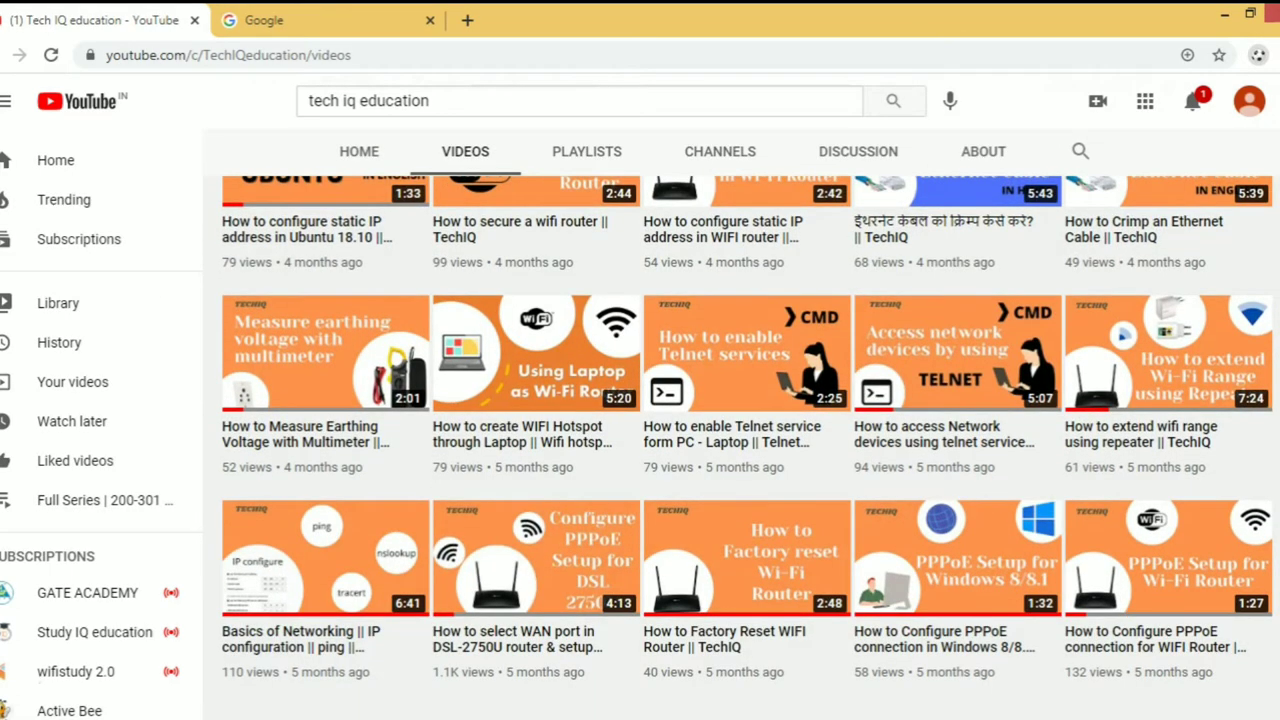
{"action": "scroll", "coordinate": [620, 402], "scroll_direction": "up", "scroll_amount": 12}
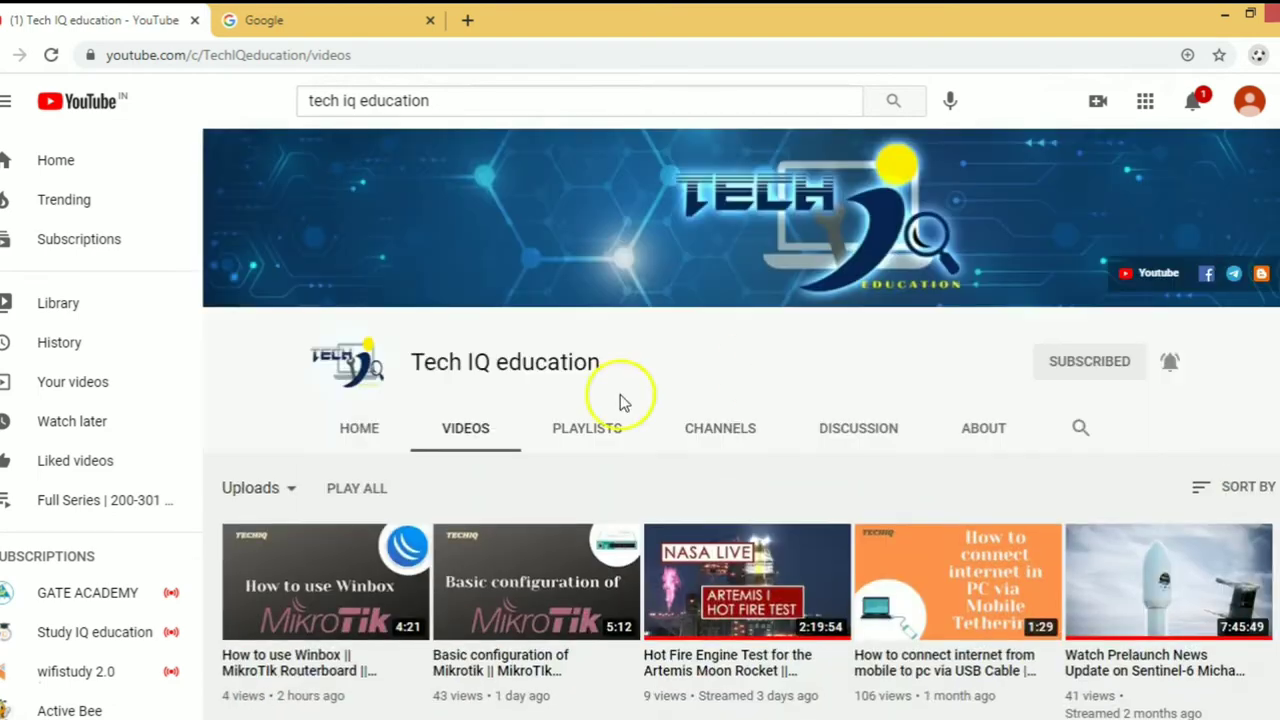
{"action": "left_click", "coordinate": [606, 425]}
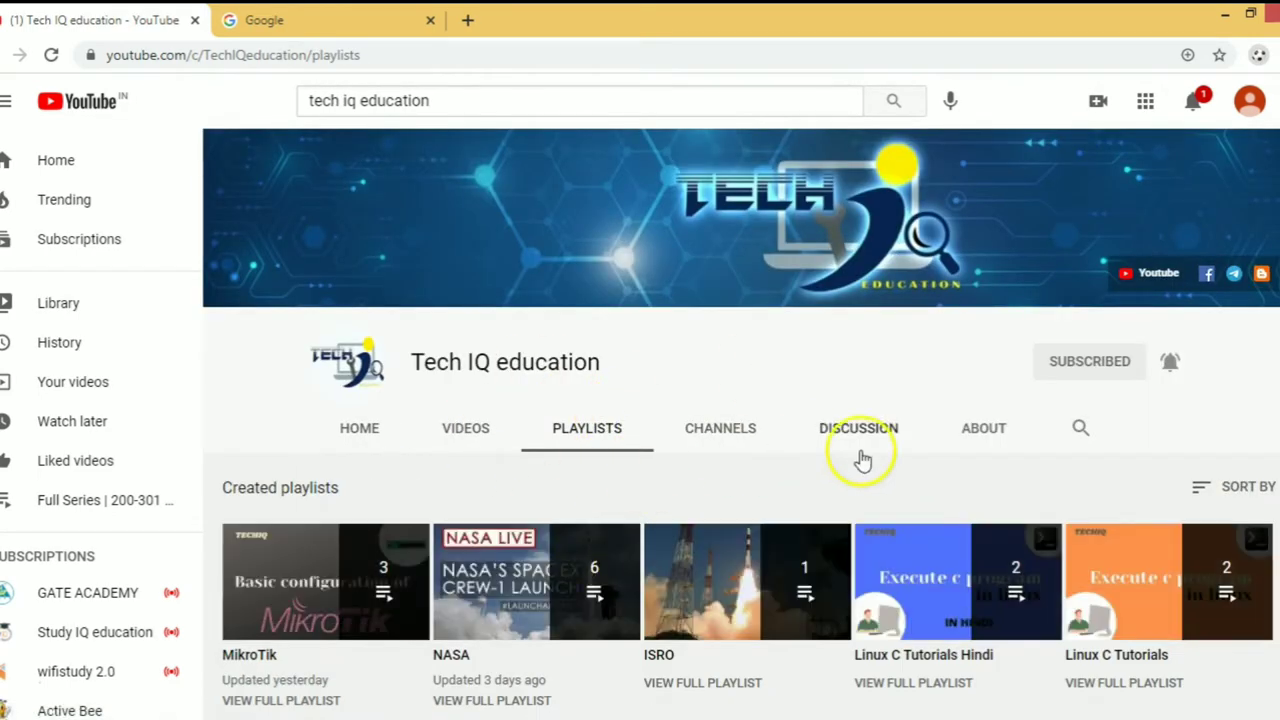
{"action": "scroll", "coordinate": [355, 423], "scroll_direction": "down", "scroll_amount": 3}
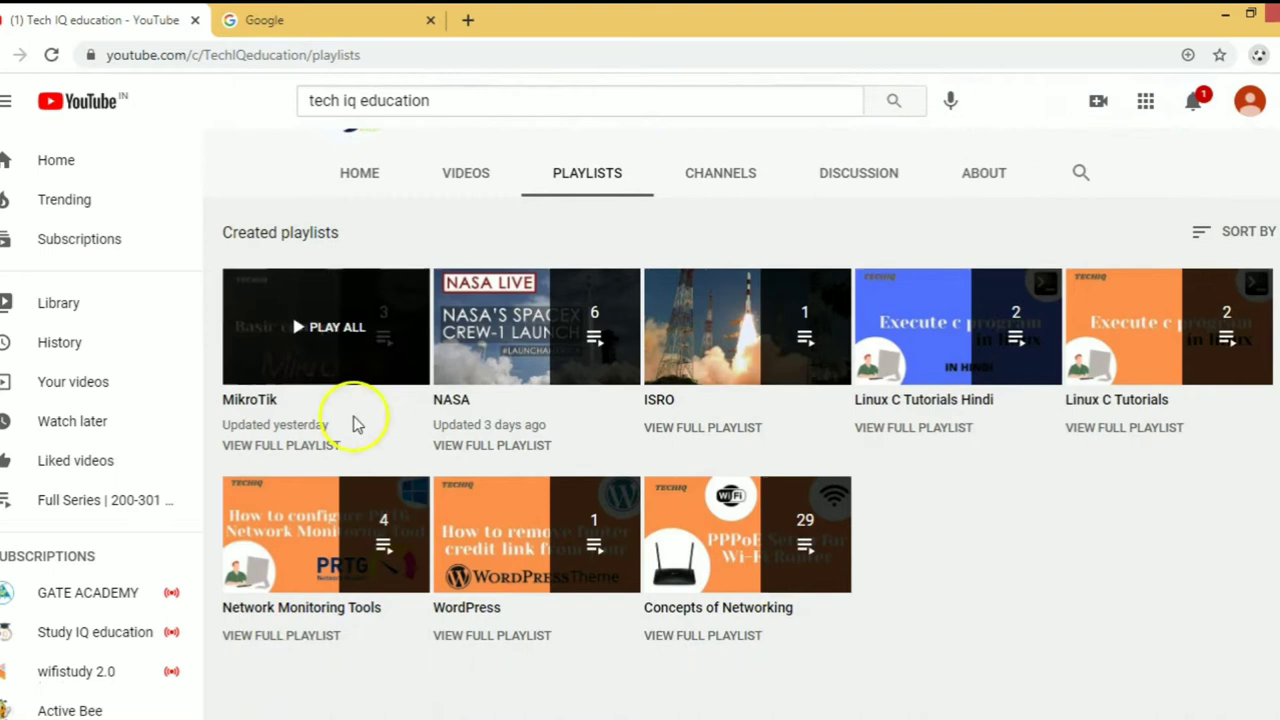
{"action": "scroll", "coordinate": [420, 240], "scroll_direction": "up", "scroll_amount": 2}
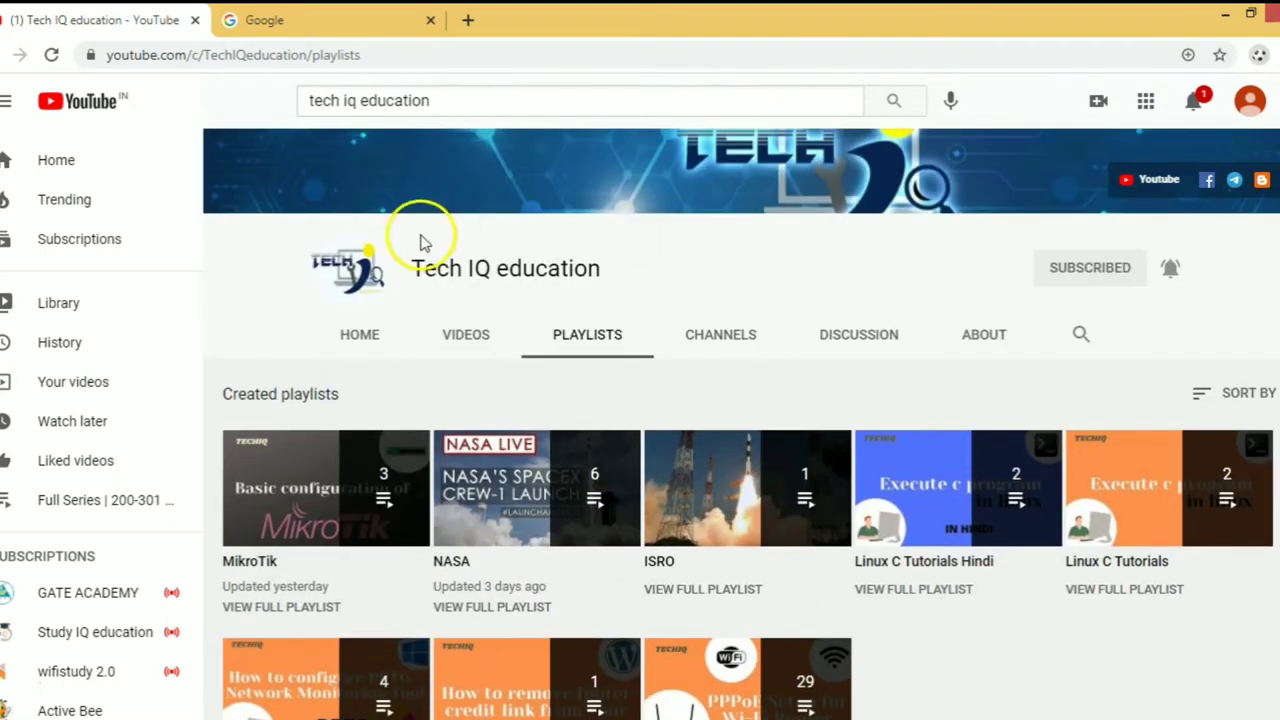
{"action": "left_click", "coordinate": [362, 334]}
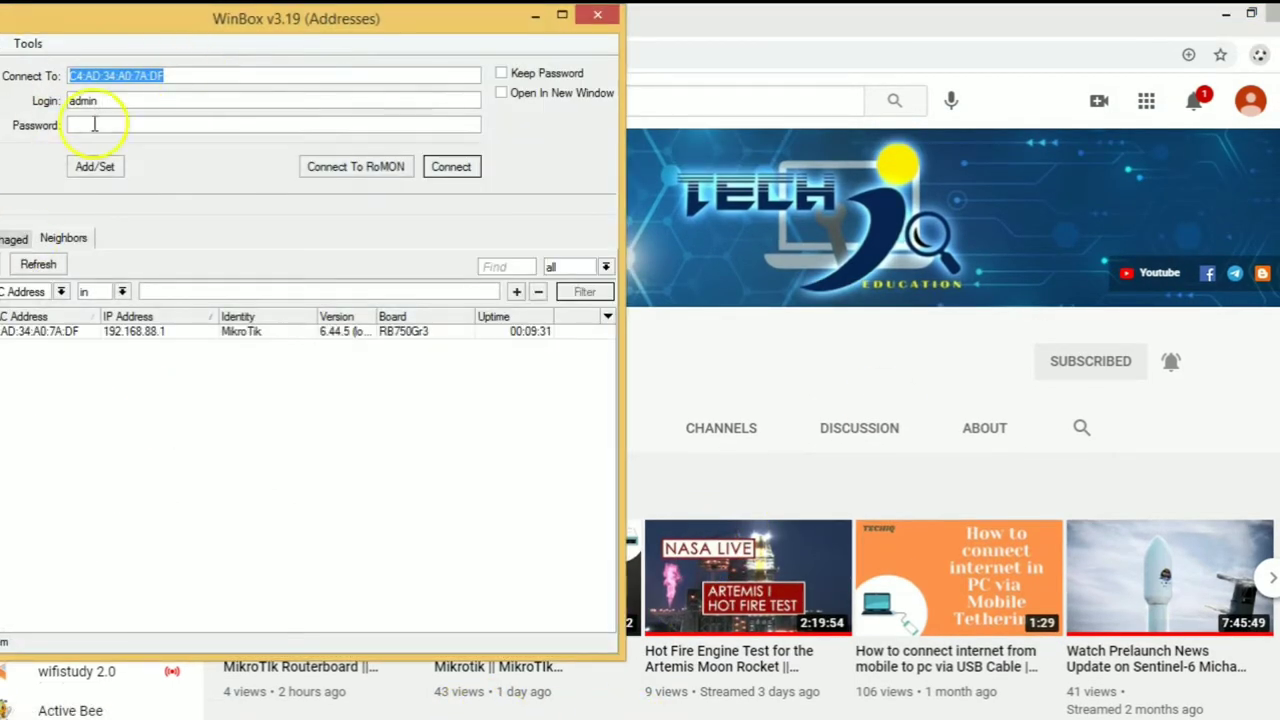
In WinBox, refresh the neighbors and connect to the MikroTik router by its MAC address C4:AD:34:A0:7A:DF as admin
{"action": "left_click", "coordinate": [45, 265]}
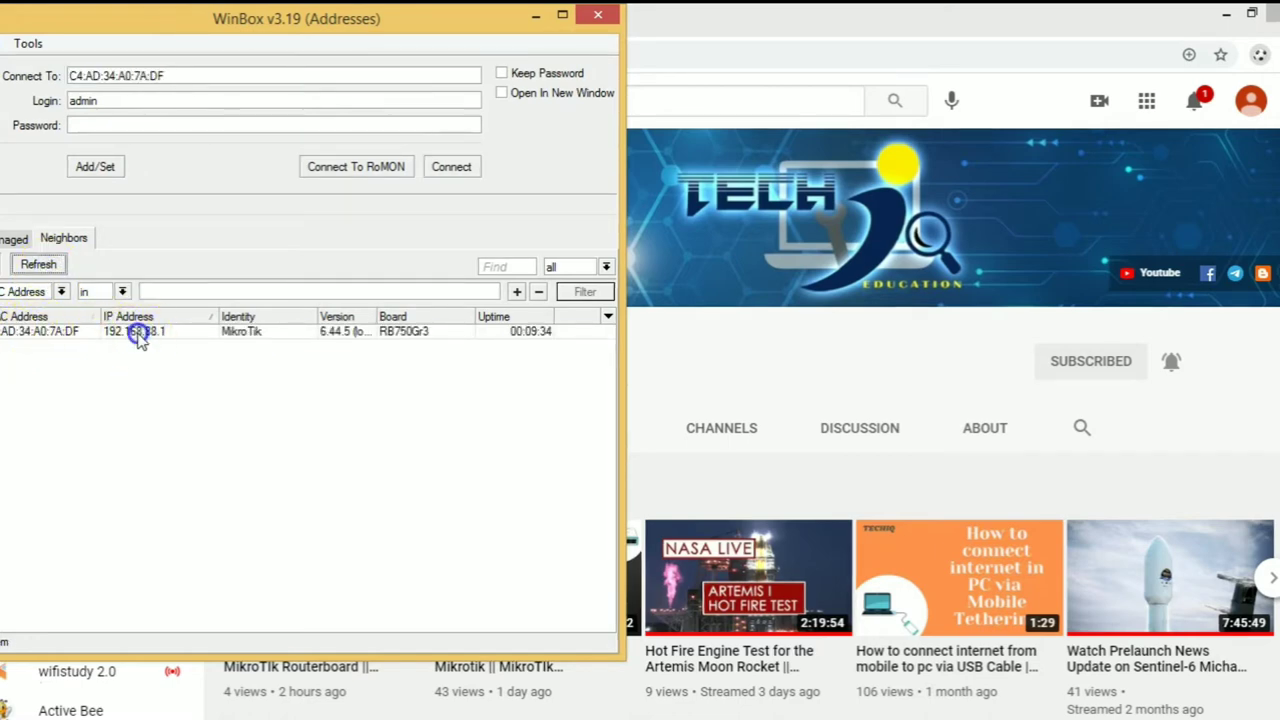
{"action": "left_click", "coordinate": [140, 333]}
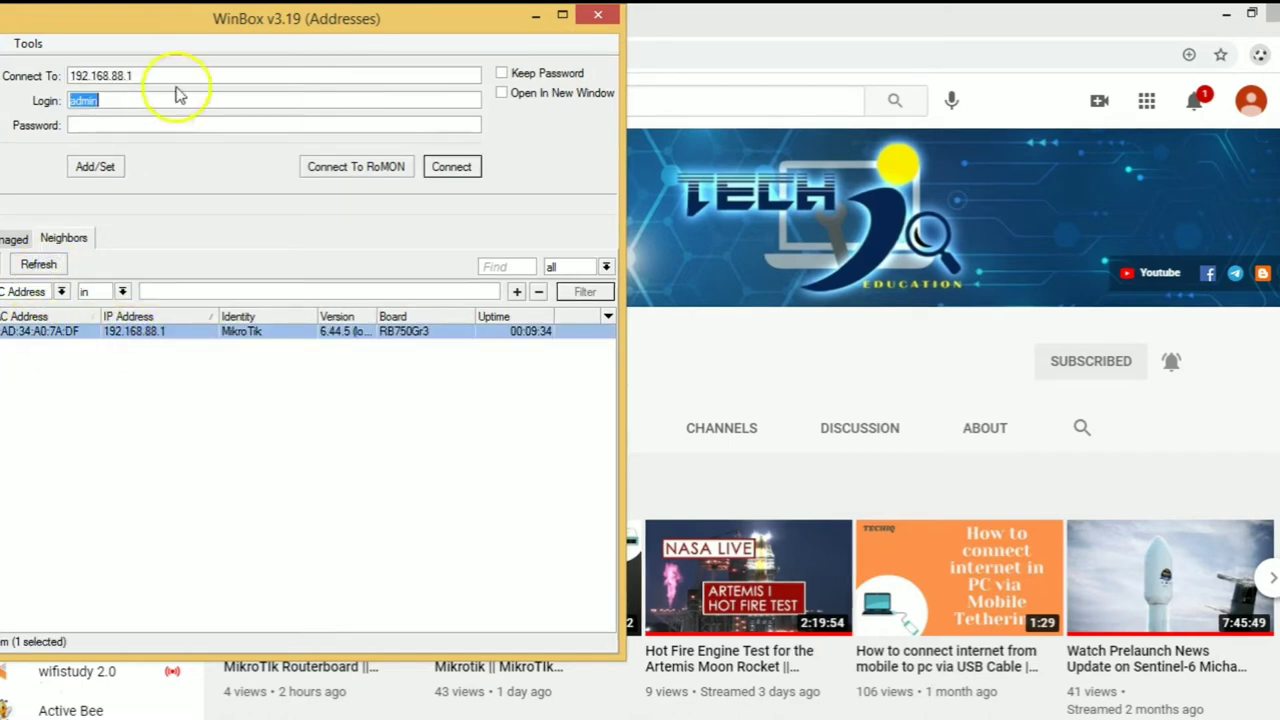
{"action": "left_click", "coordinate": [43, 335]}
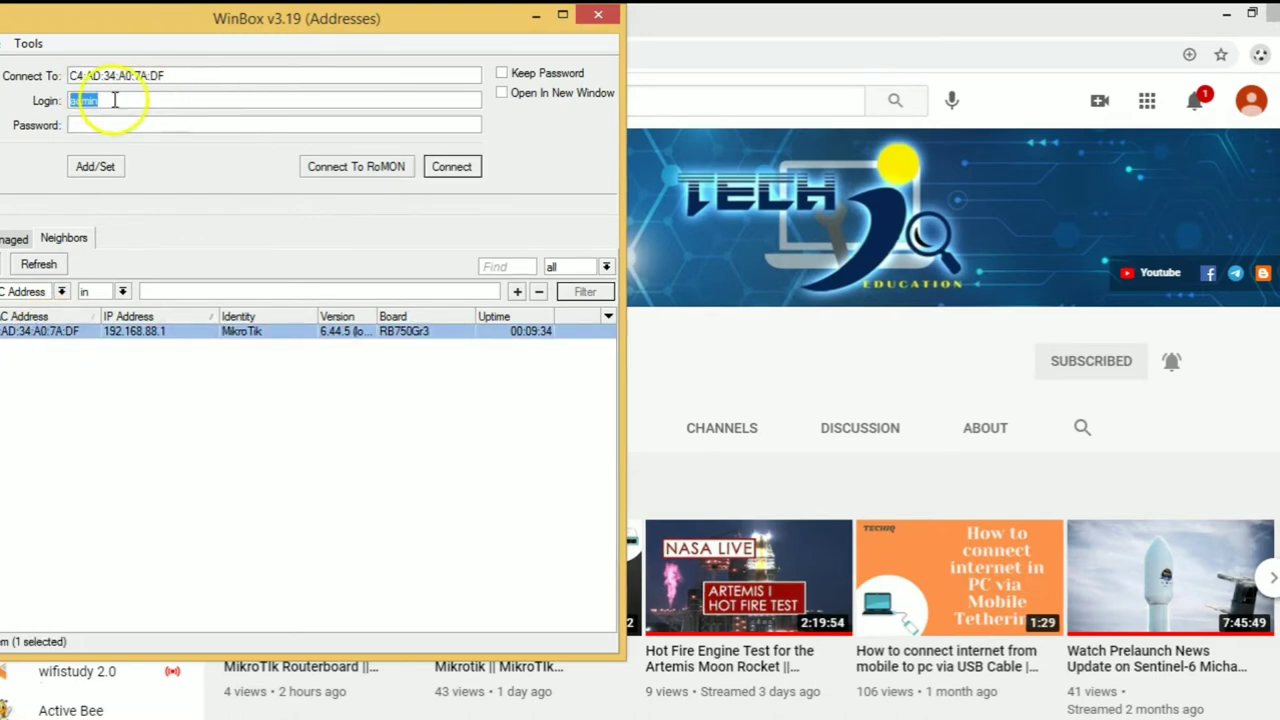
{"action": "left_click", "coordinate": [450, 168]}
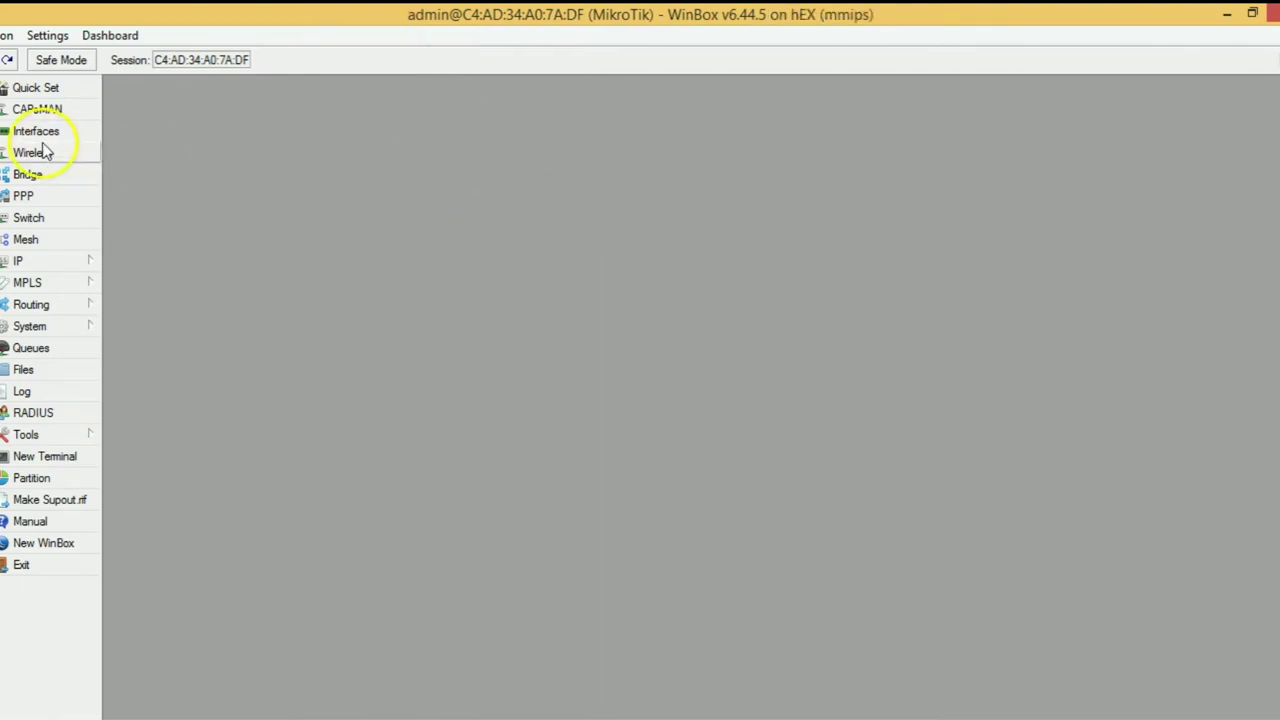
Examine the router's IP address list, including the details of the defconf bridge address, and its VLAN interfaces
{"action": "left_click", "coordinate": [45, 262]}
{"action": "left_click", "coordinate": [147, 236]}
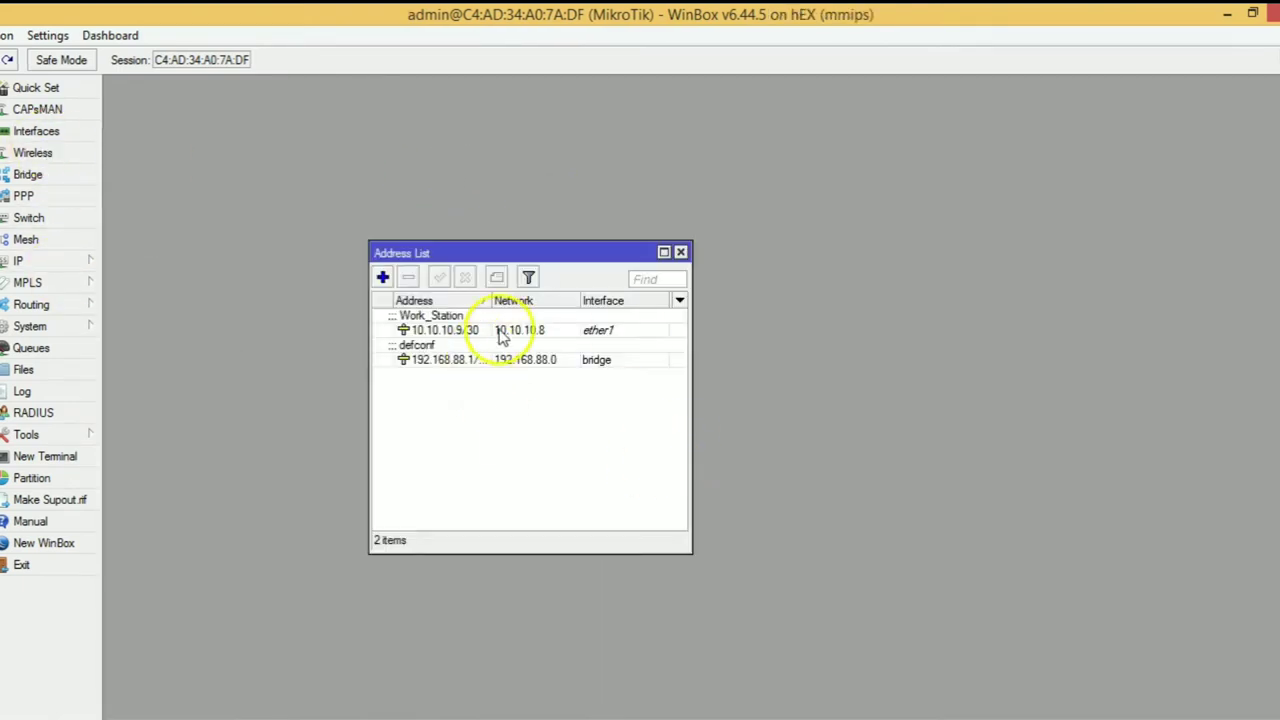
{"action": "left_click", "coordinate": [416, 320]}
{"action": "double_click", "coordinate": [430, 361]}
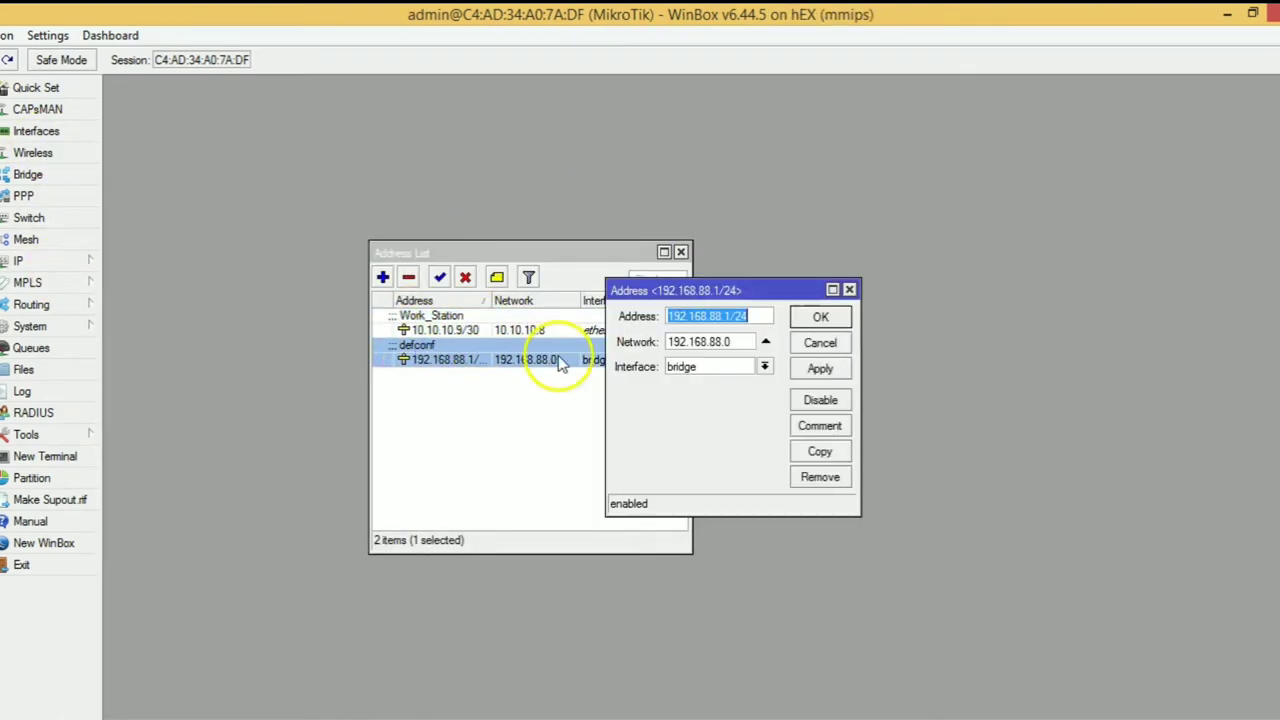
{"action": "key", "text": "Escape"}
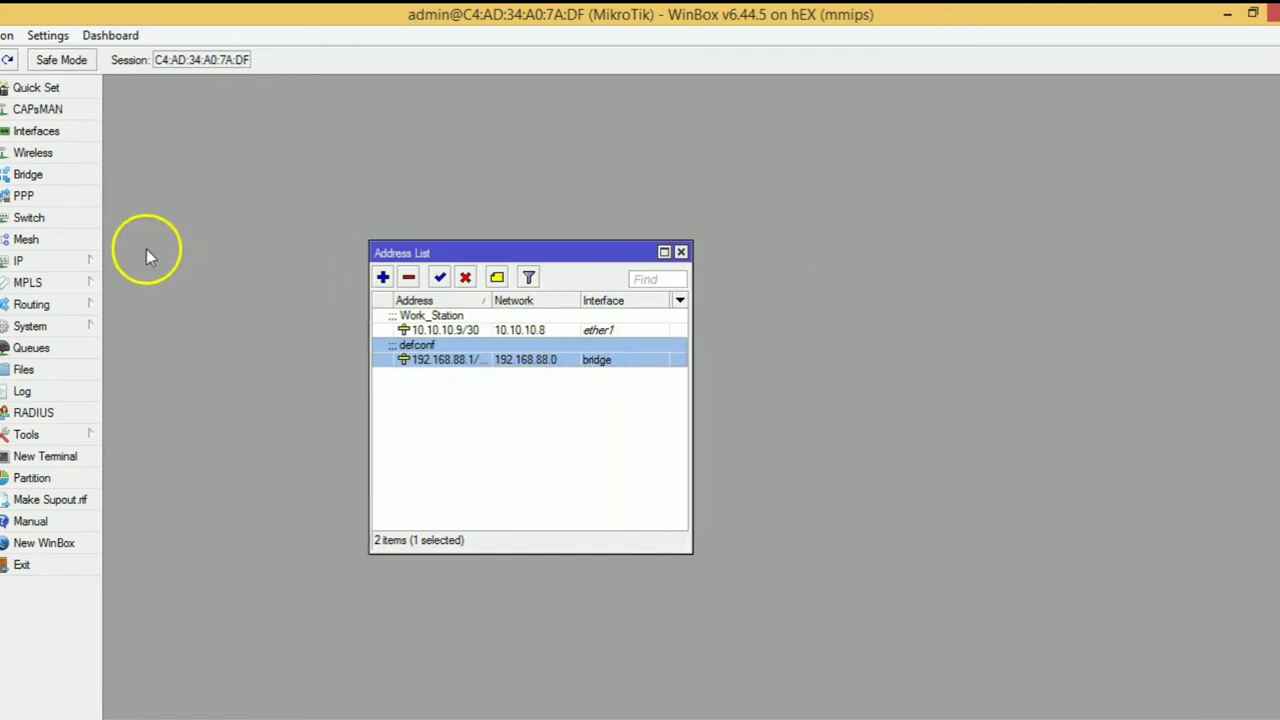
{"action": "left_click", "coordinate": [40, 131]}
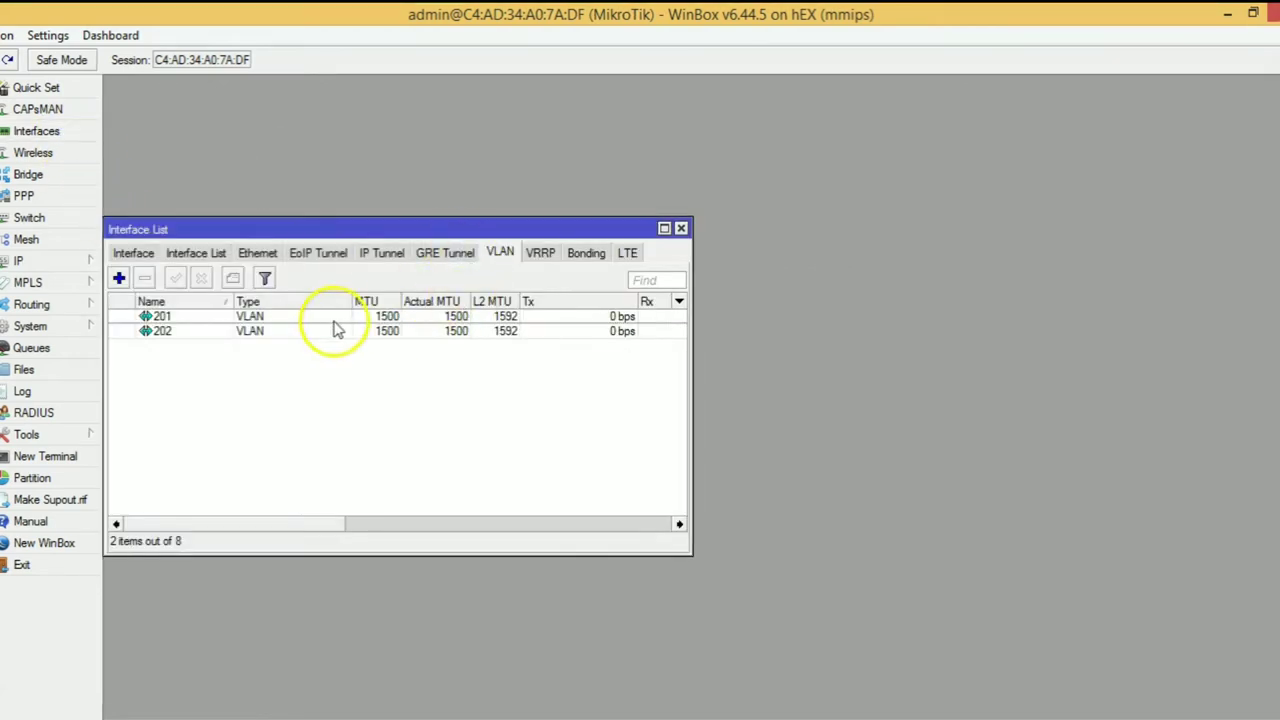
Start a new backup from the router's file list and name it Work
{"action": "left_click", "coordinate": [38, 370]}
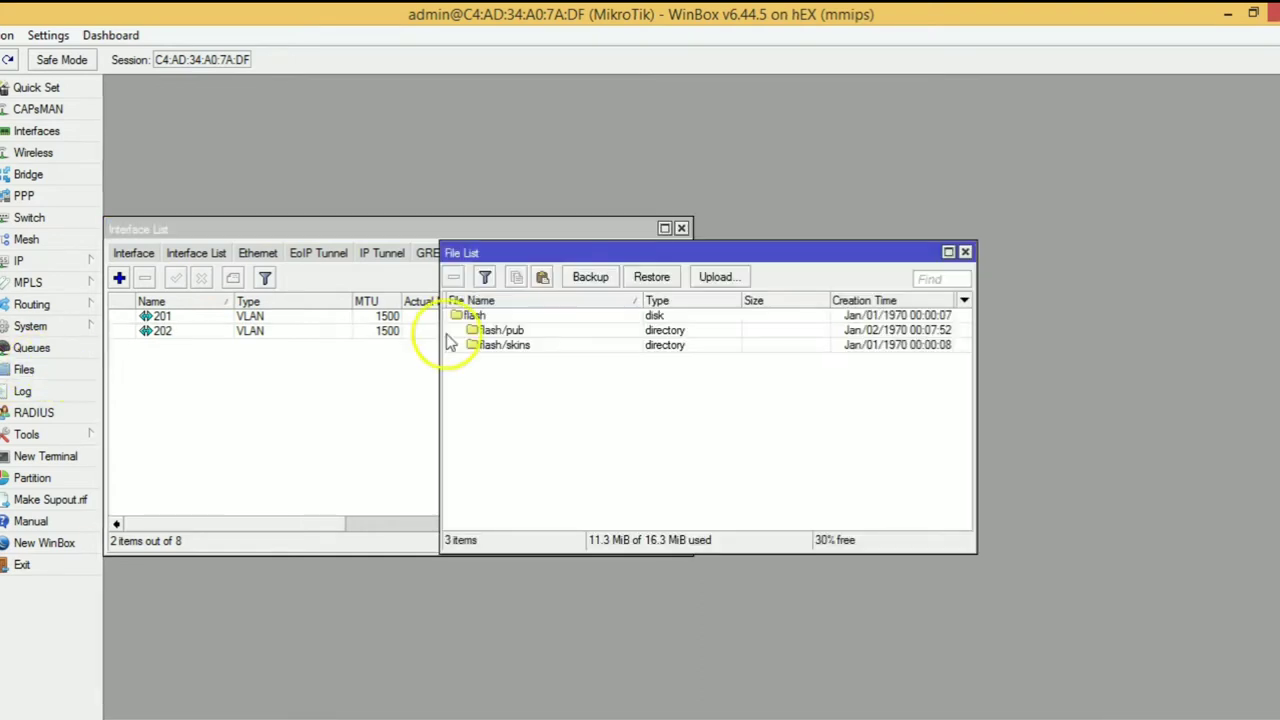
{"action": "left_click", "coordinate": [586, 277]}
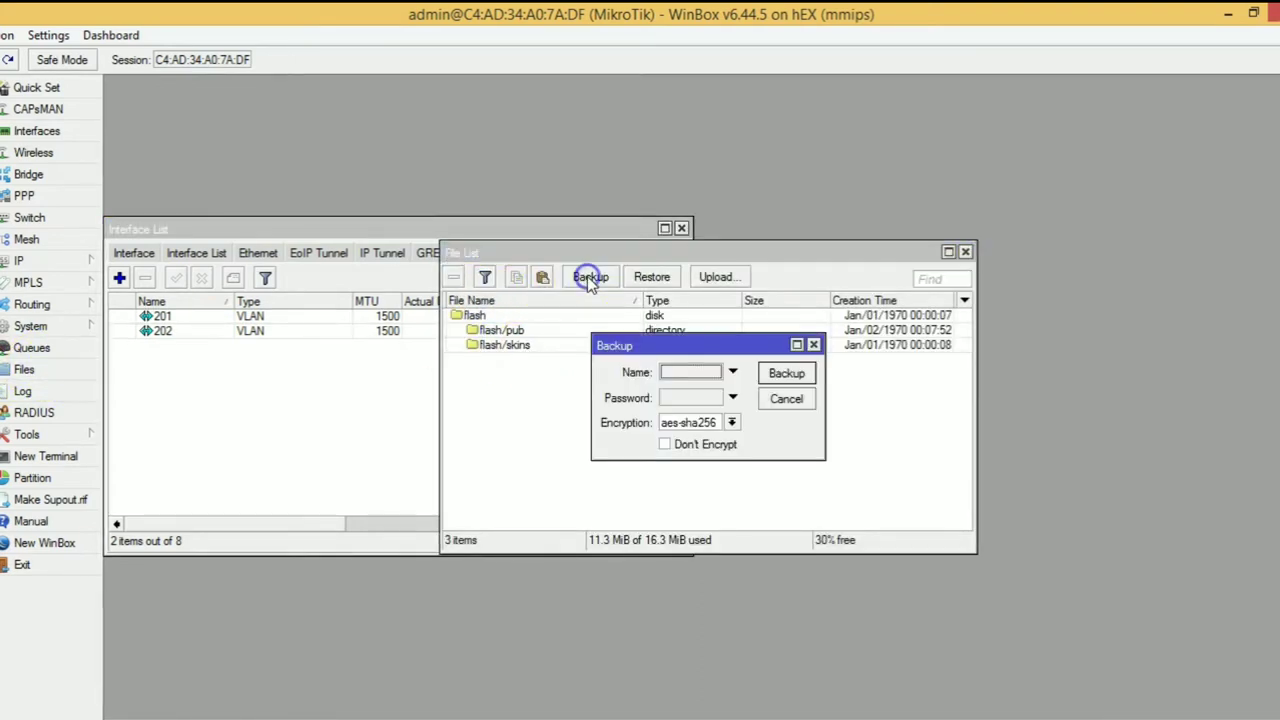
{"action": "left_click", "coordinate": [686, 372]}
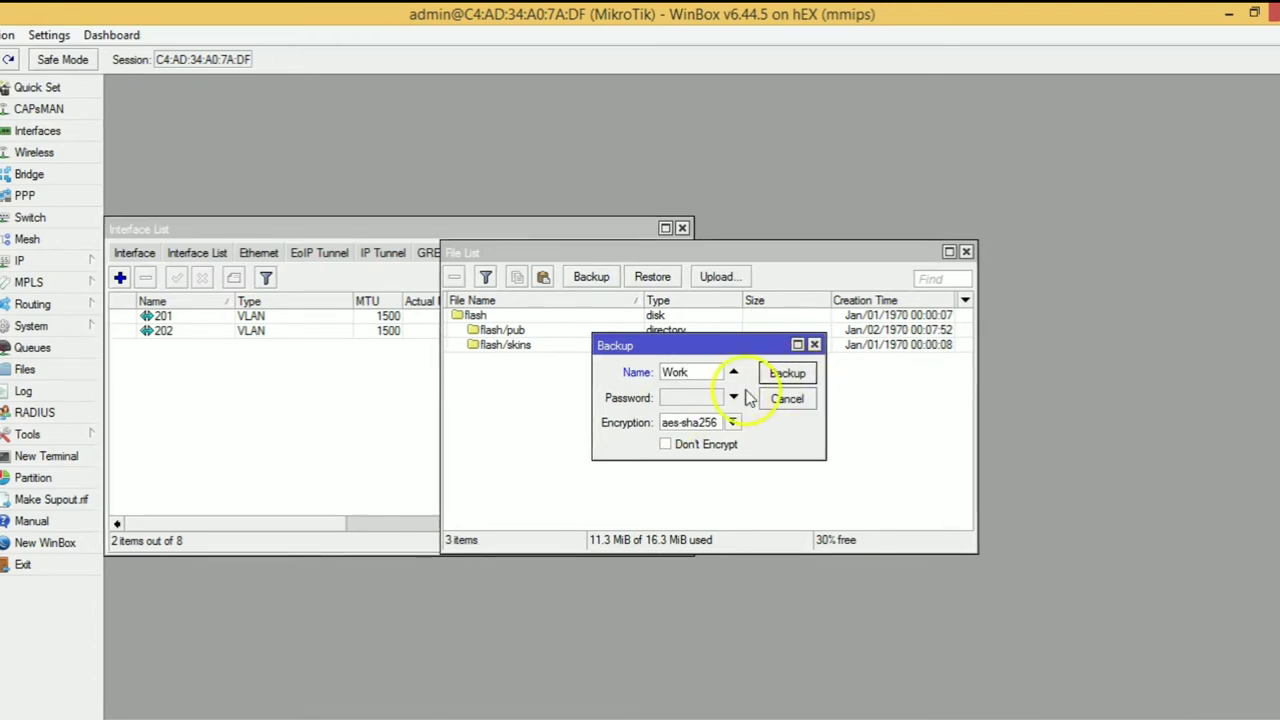
{"action": "left_click", "coordinate": [733, 423]}
{"action": "left_click", "coordinate": [714, 439]}
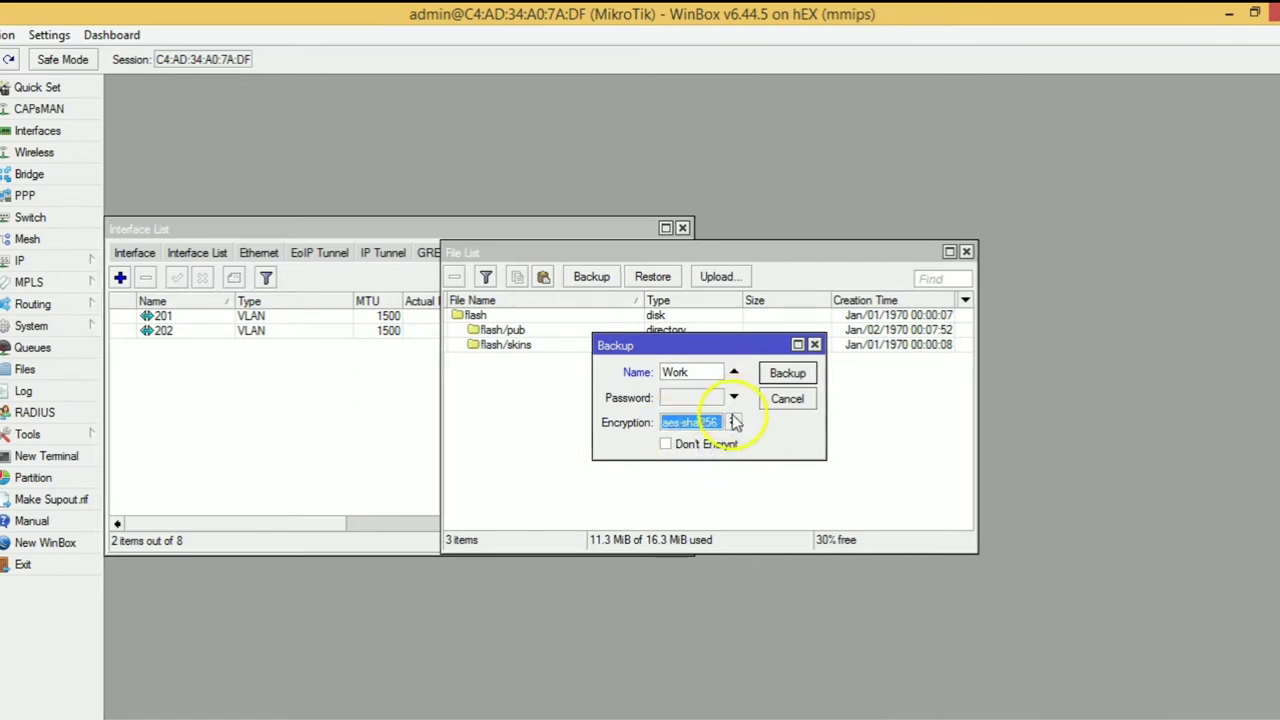
{"action": "left_click", "coordinate": [666, 445]}
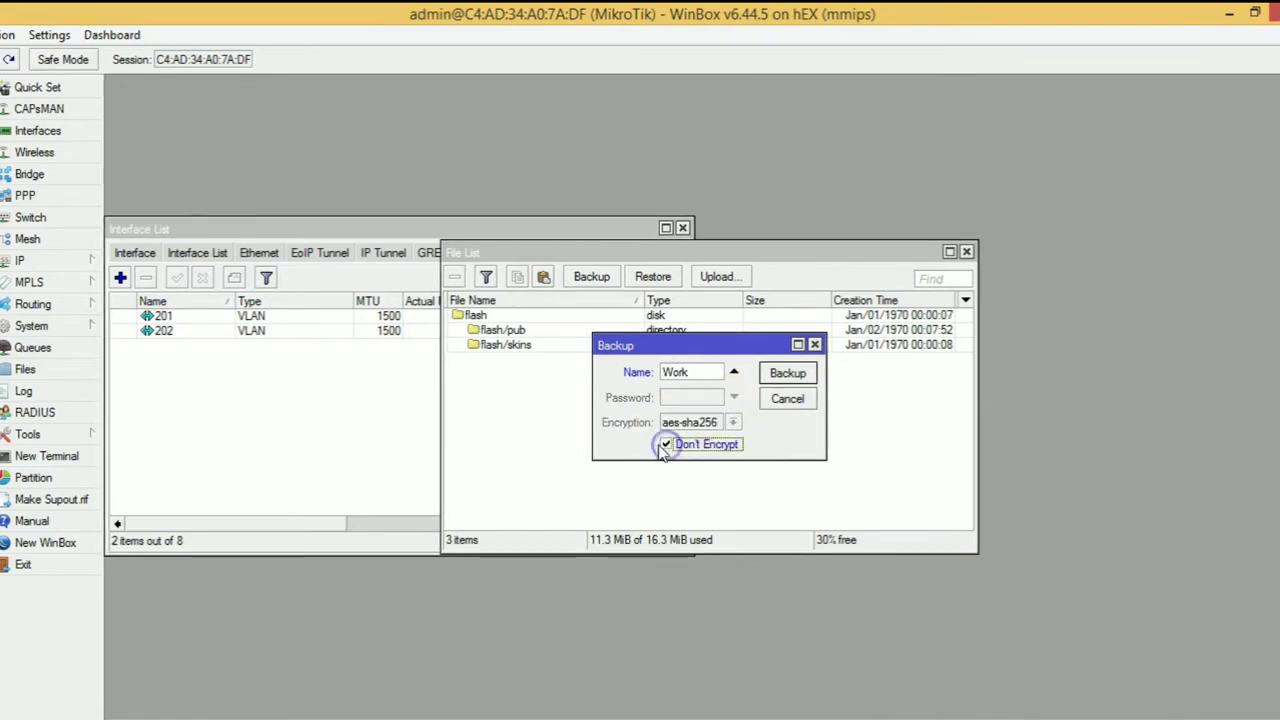
{"action": "left_click", "coordinate": [666, 446]}
{"action": "left_click", "coordinate": [690, 398]}
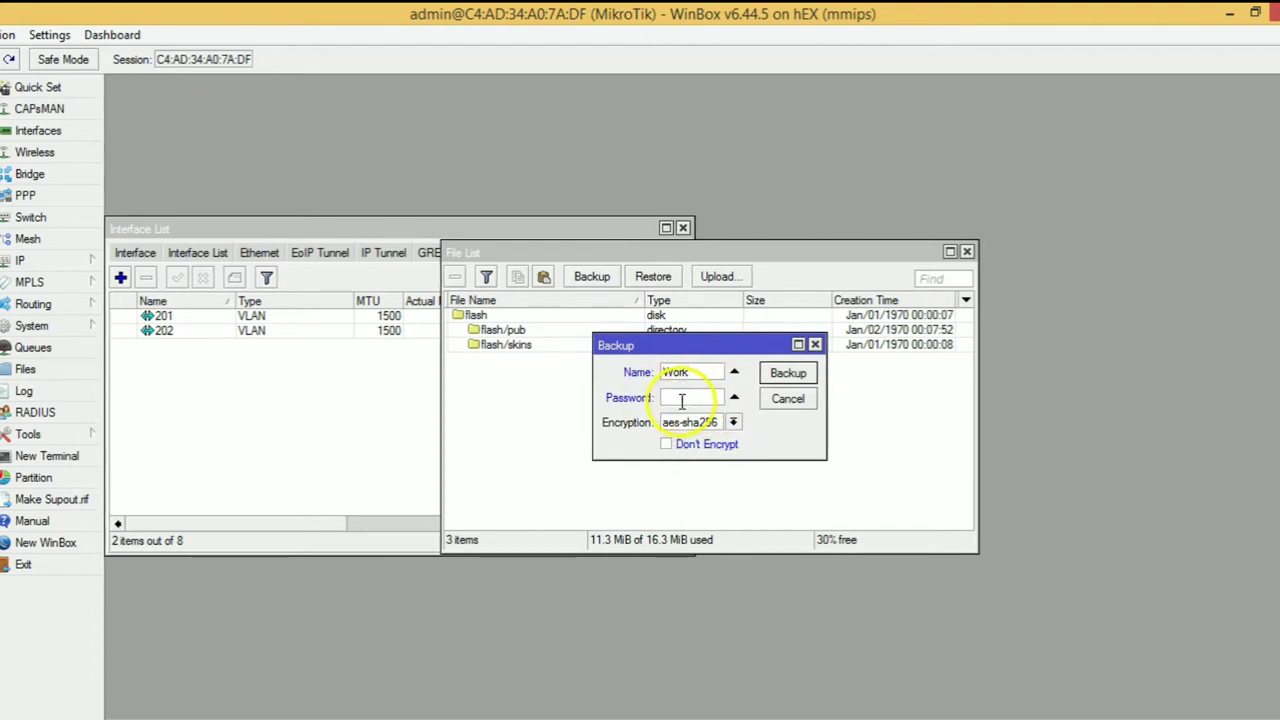
{"action": "left_click", "coordinate": [736, 399]}
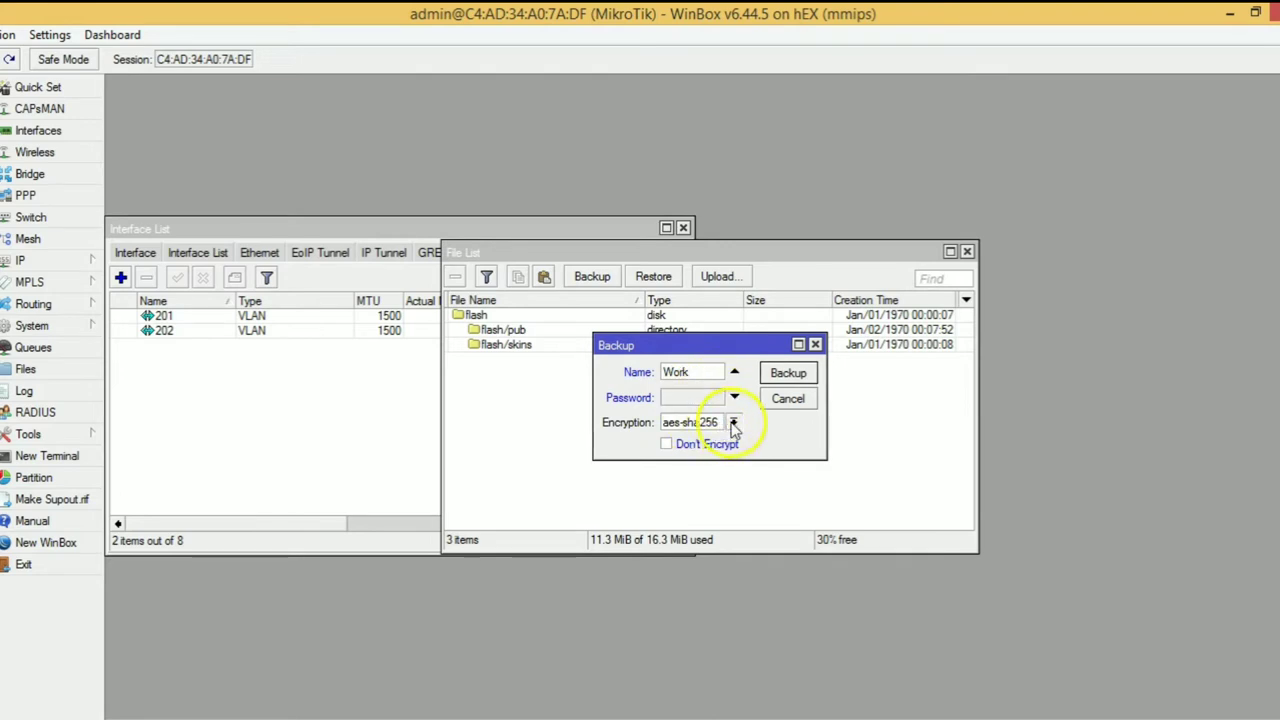
{"action": "left_click", "coordinate": [733, 423]}
{"action": "left_click", "coordinate": [685, 434]}
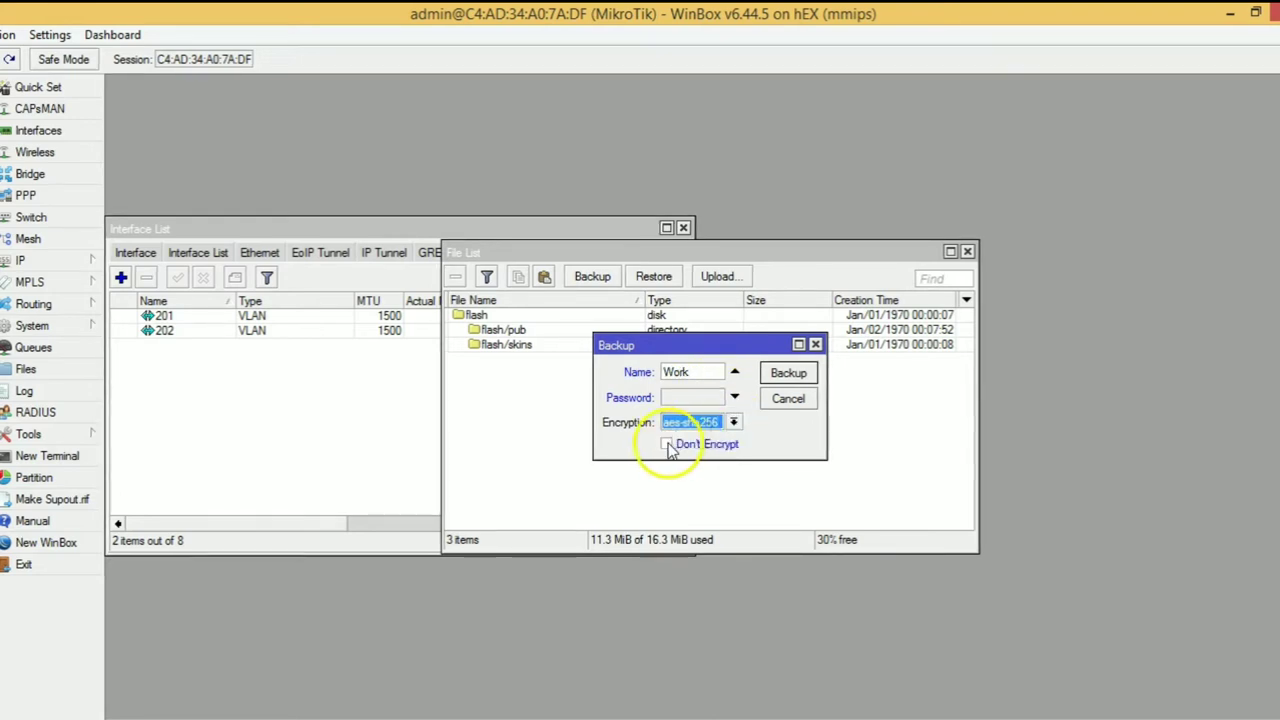
Create the Work backup with the Don't Encrypt option enabled, and select Work.backup in the file list
{"action": "left_click", "coordinate": [668, 444]}
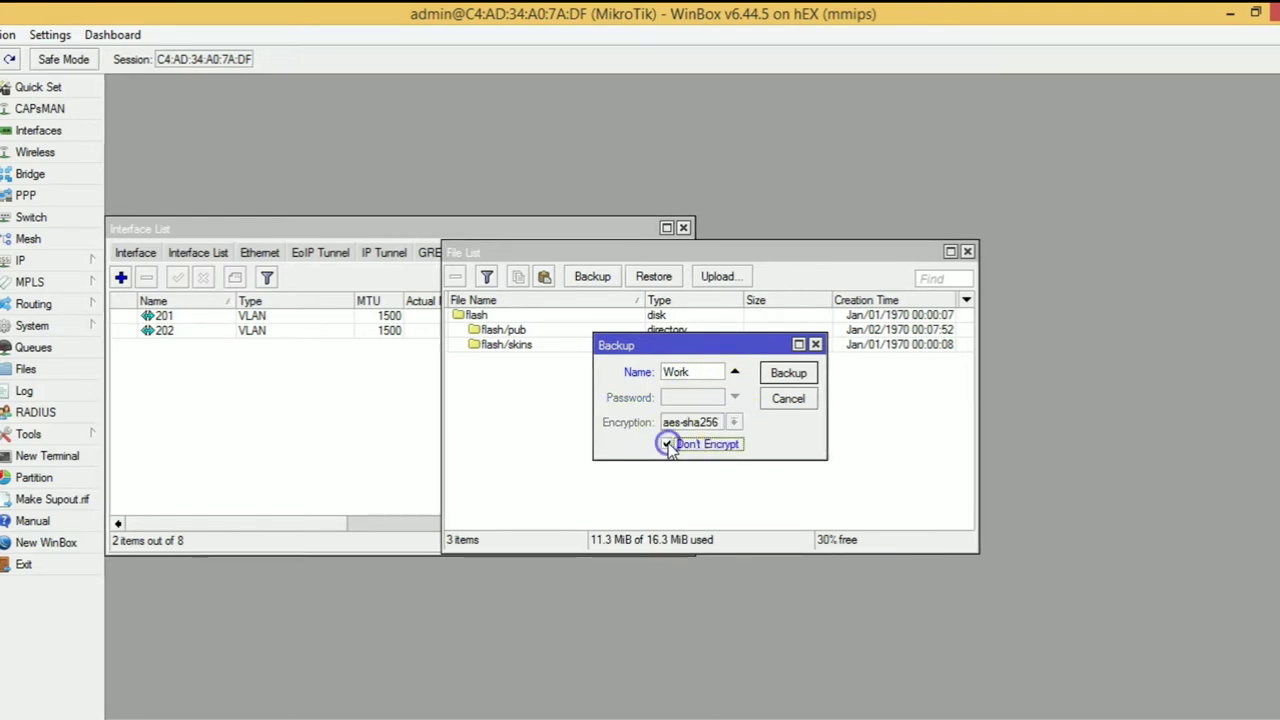
{"action": "left_click", "coordinate": [782, 373]}
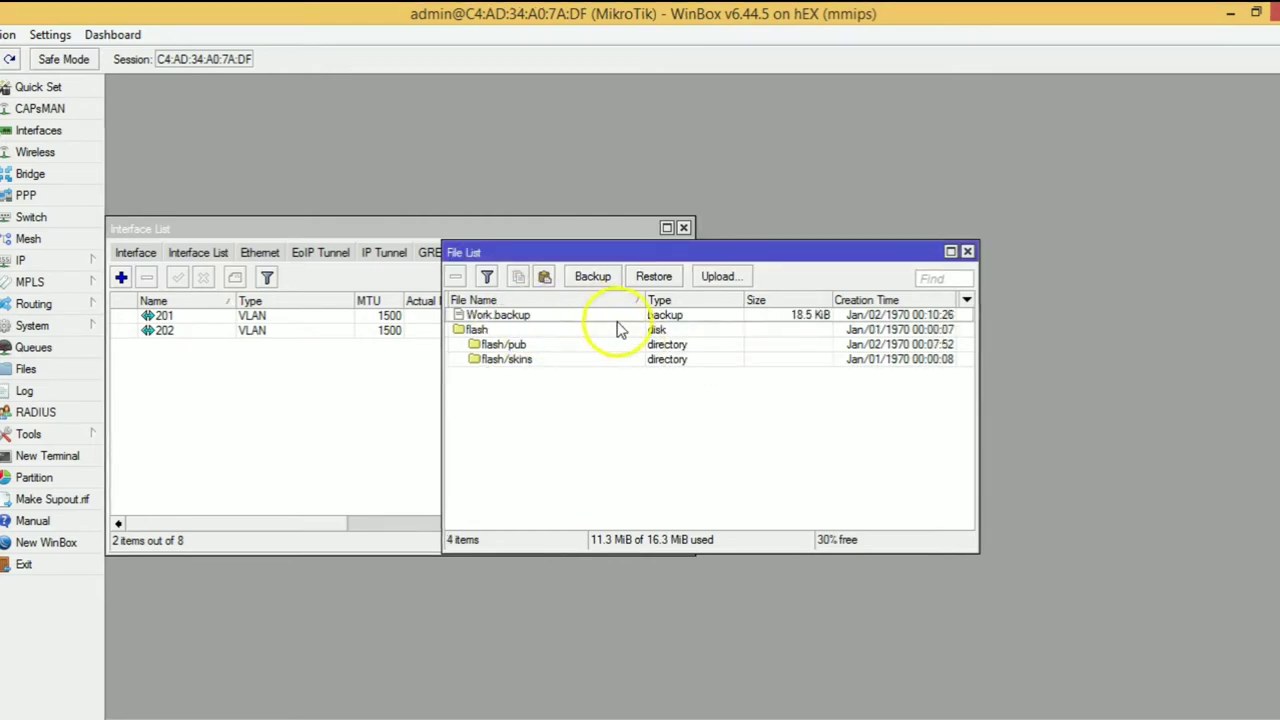
{"action": "left_click", "coordinate": [522, 318]}
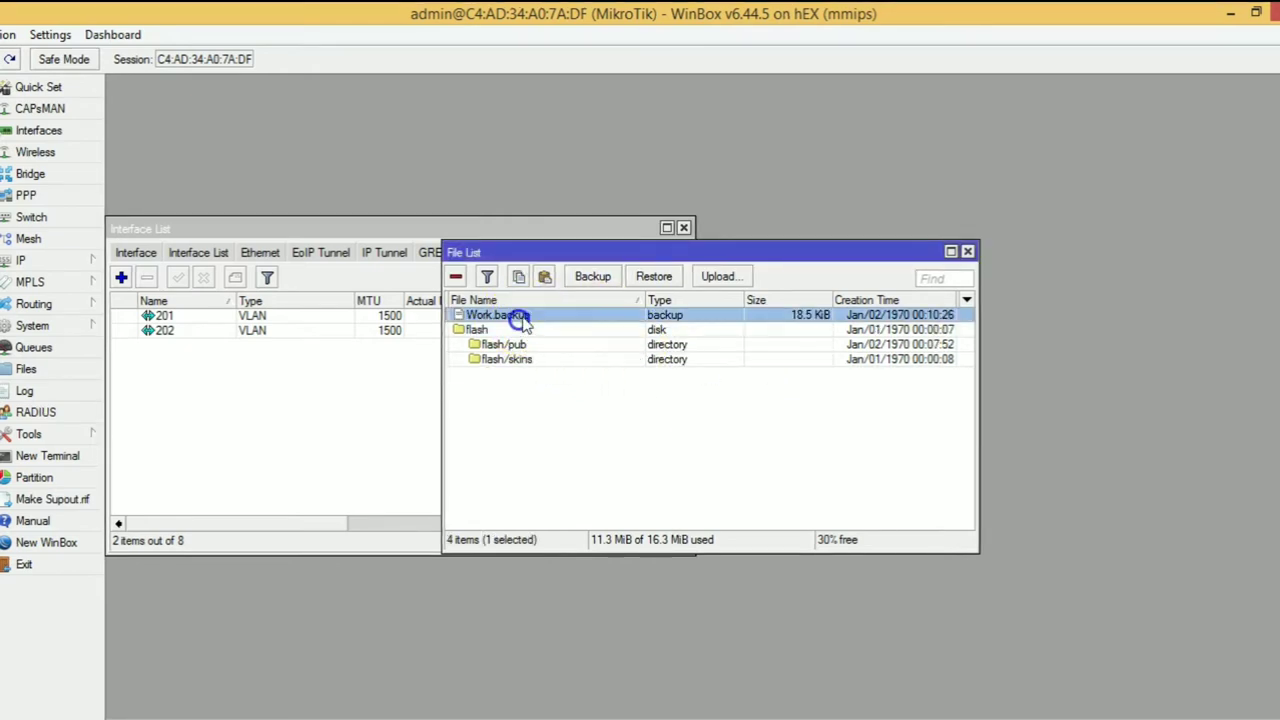
Export the router configuration from a new terminal with the command export file=Workstation
{"action": "left_click", "coordinate": [35, 460]}
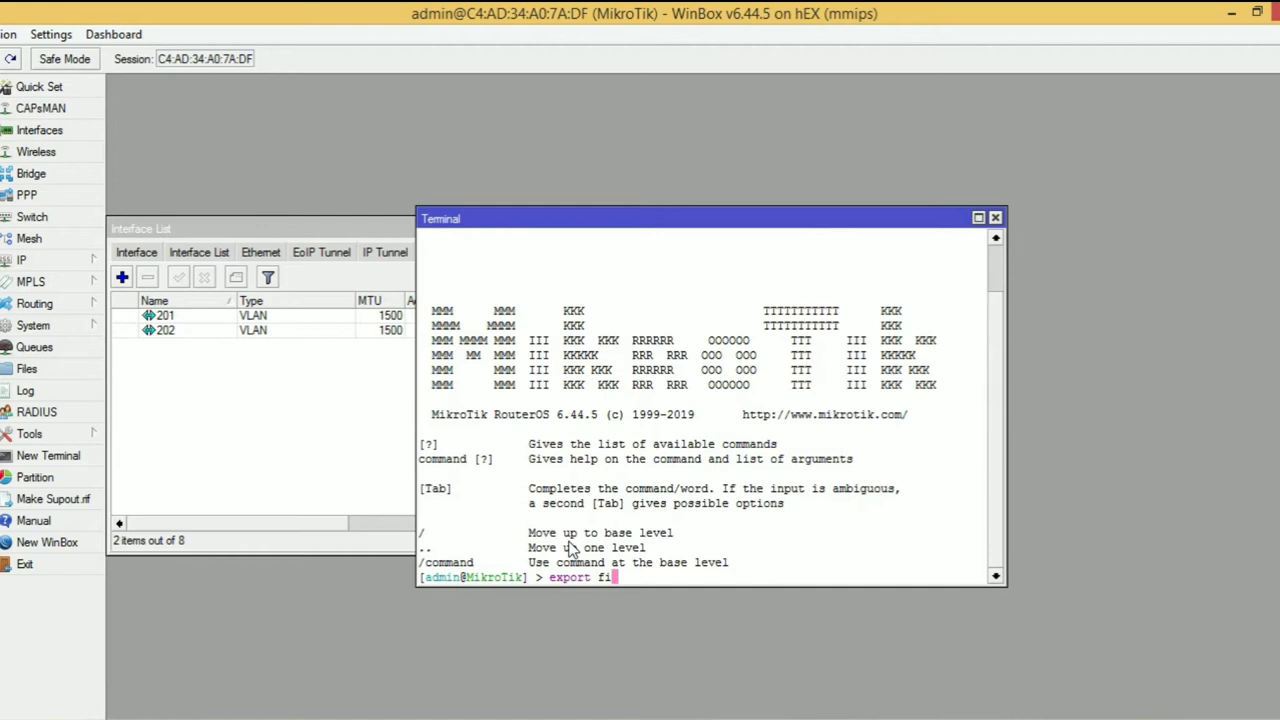
{"action": "type", "text": "export file="}
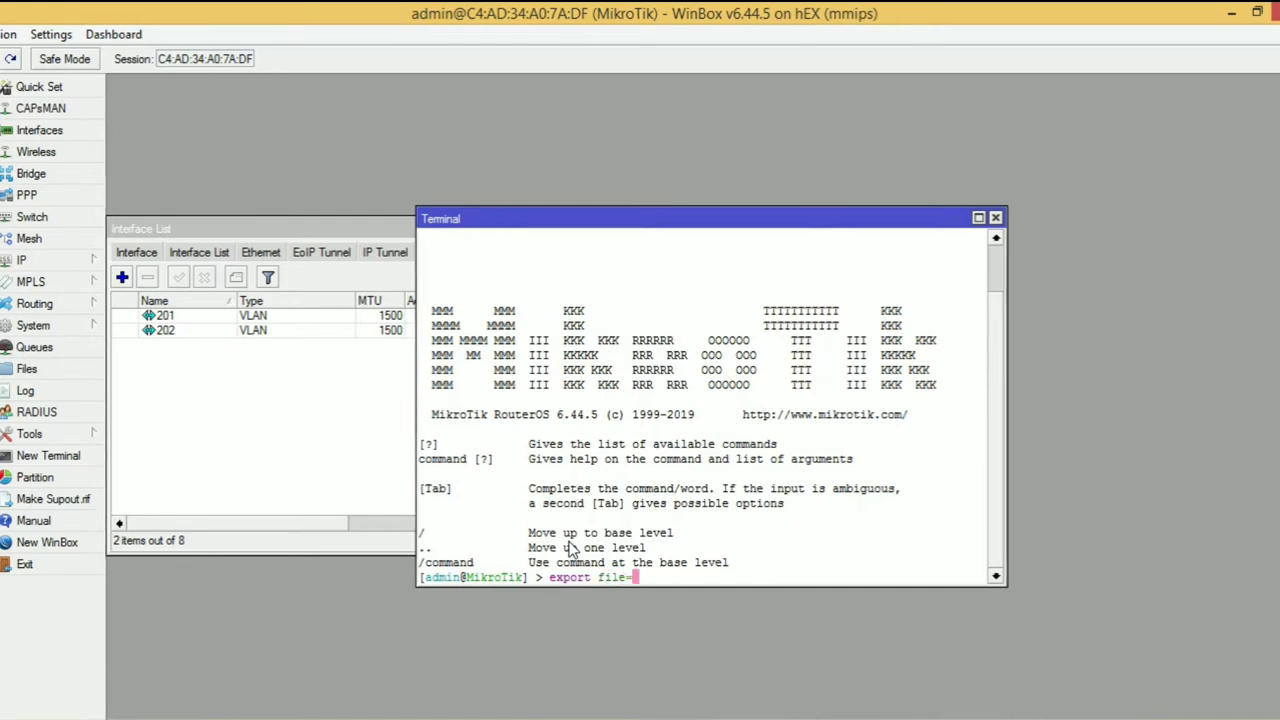
{"action": "type", "text": "Workstation"}
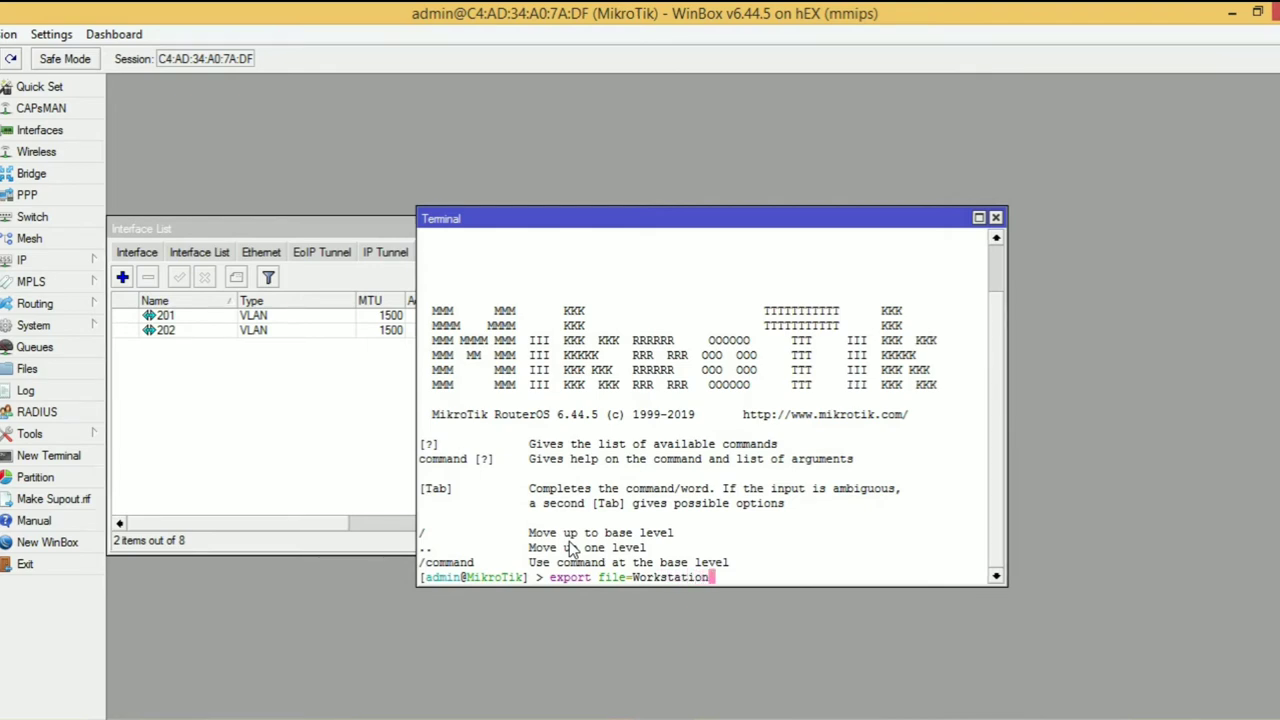
{"action": "key", "text": "Return"}
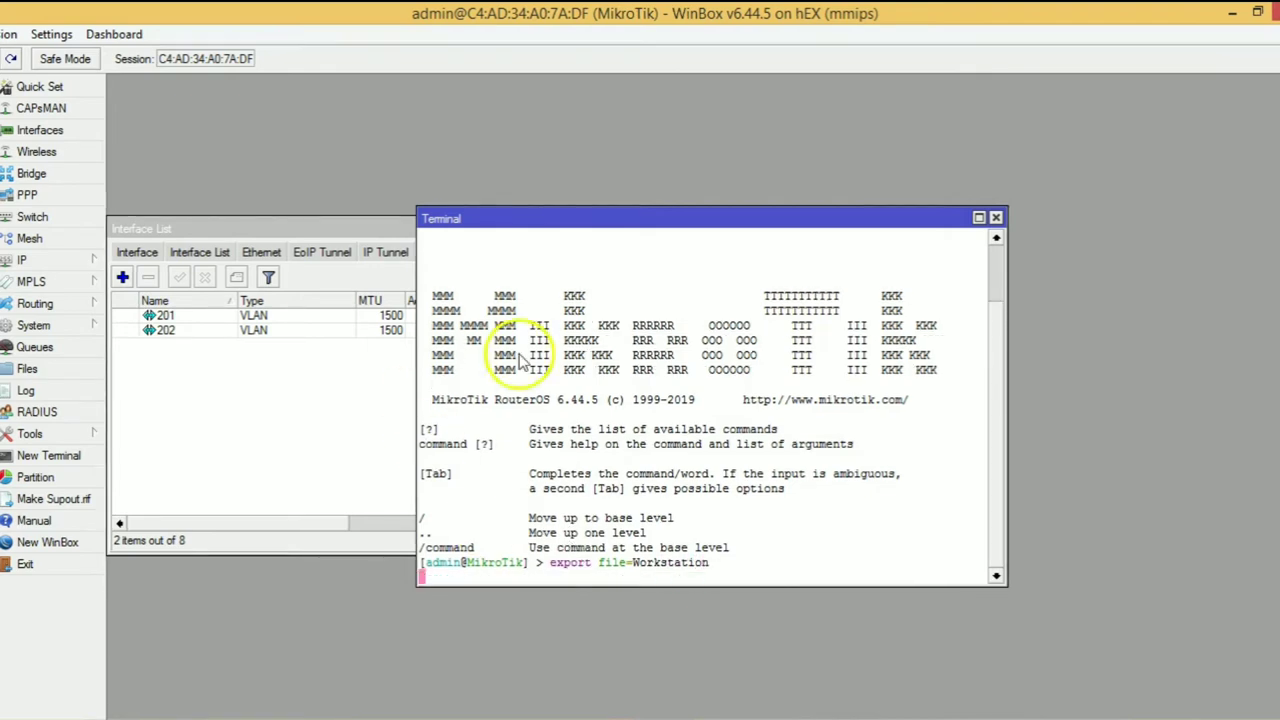
Bring up the file list, move it clear of the terminal command, and select the exported Workstation.rsc script
{"action": "left_click", "coordinate": [30, 369]}
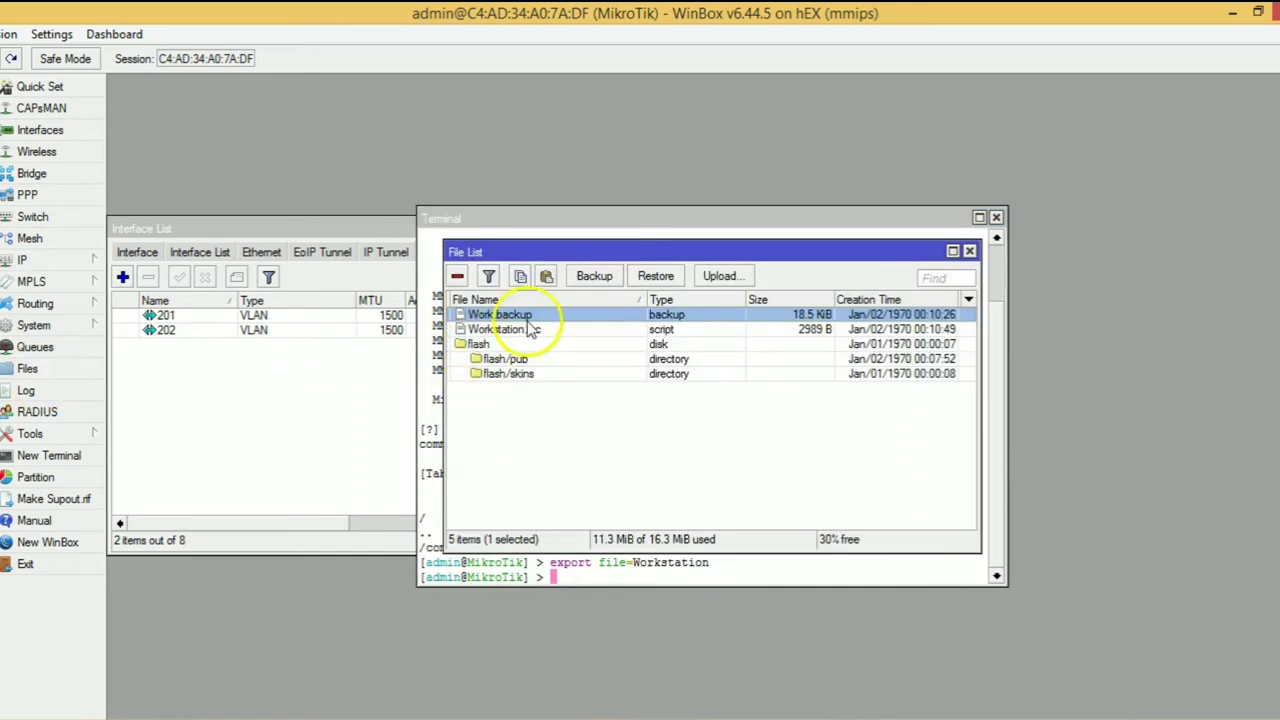
{"action": "left_click_drag", "start_coordinate": [541, 249], "coordinate": [731, 230]}
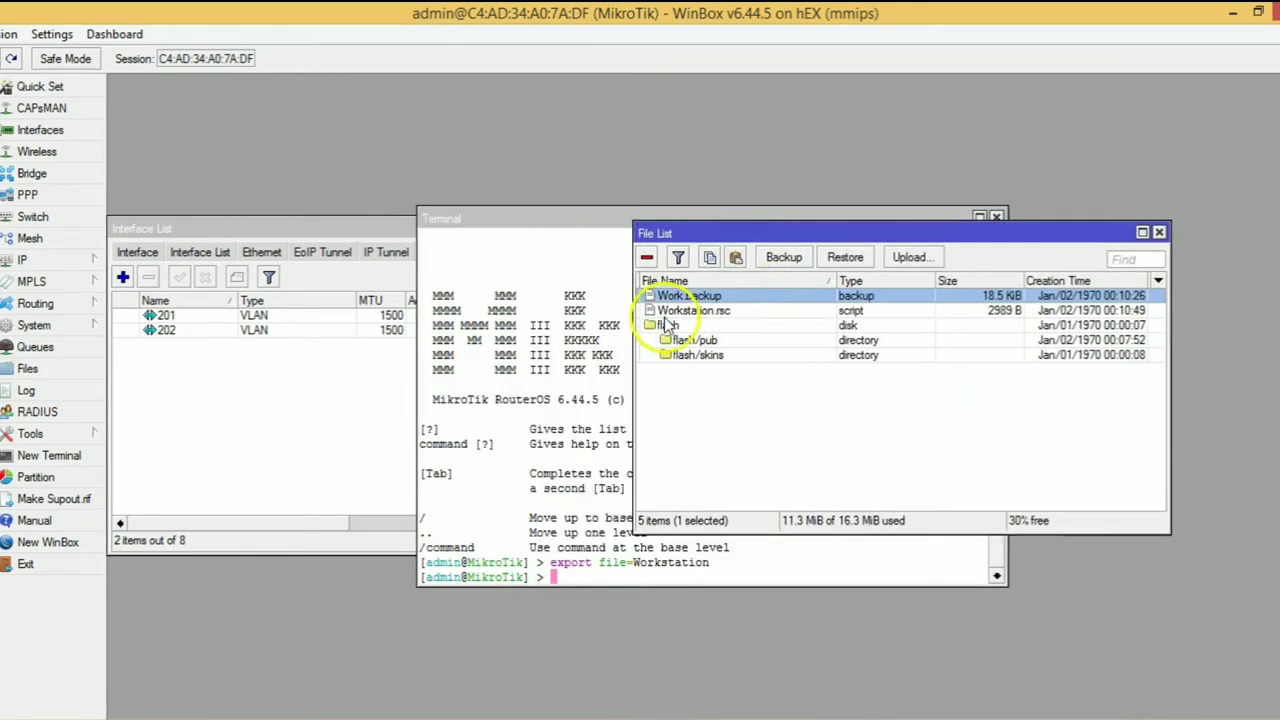
{"action": "left_click", "coordinate": [722, 311]}
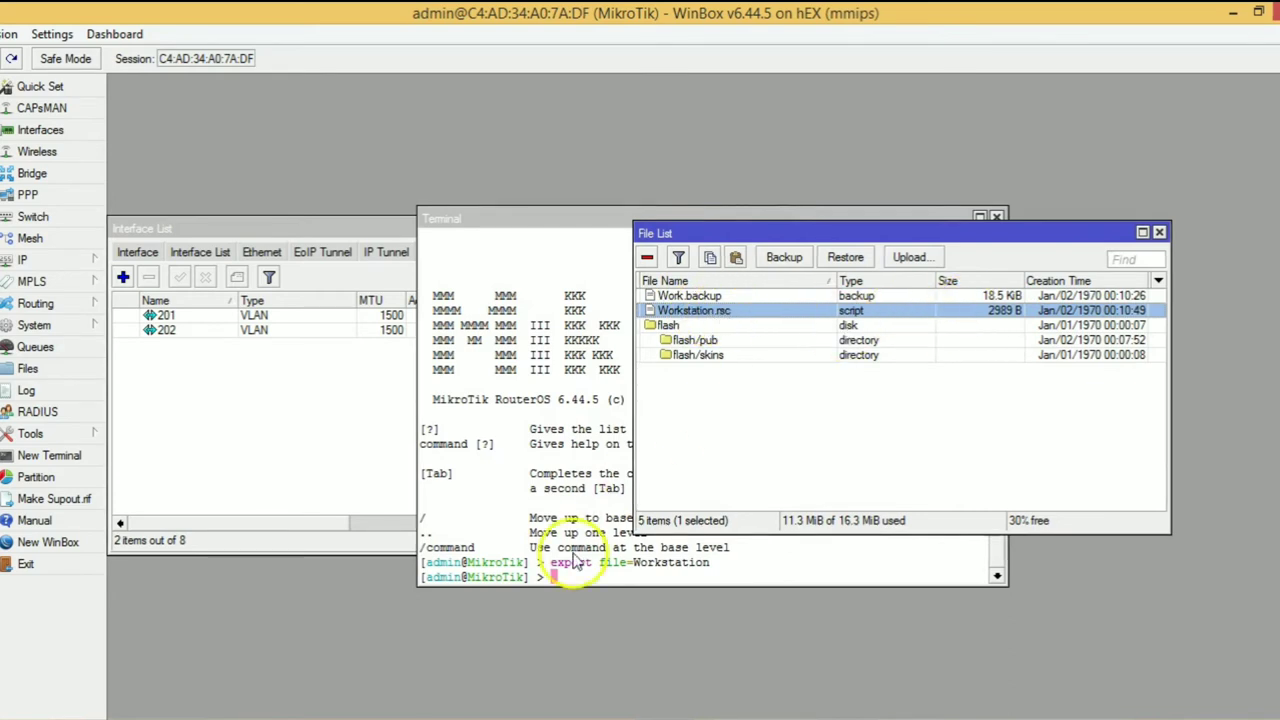
Copy Work.backup and Workstation.rsc from the router's file list into the Mikrotik folder on the computer
{"action": "left_click", "coordinate": [856, 296]}
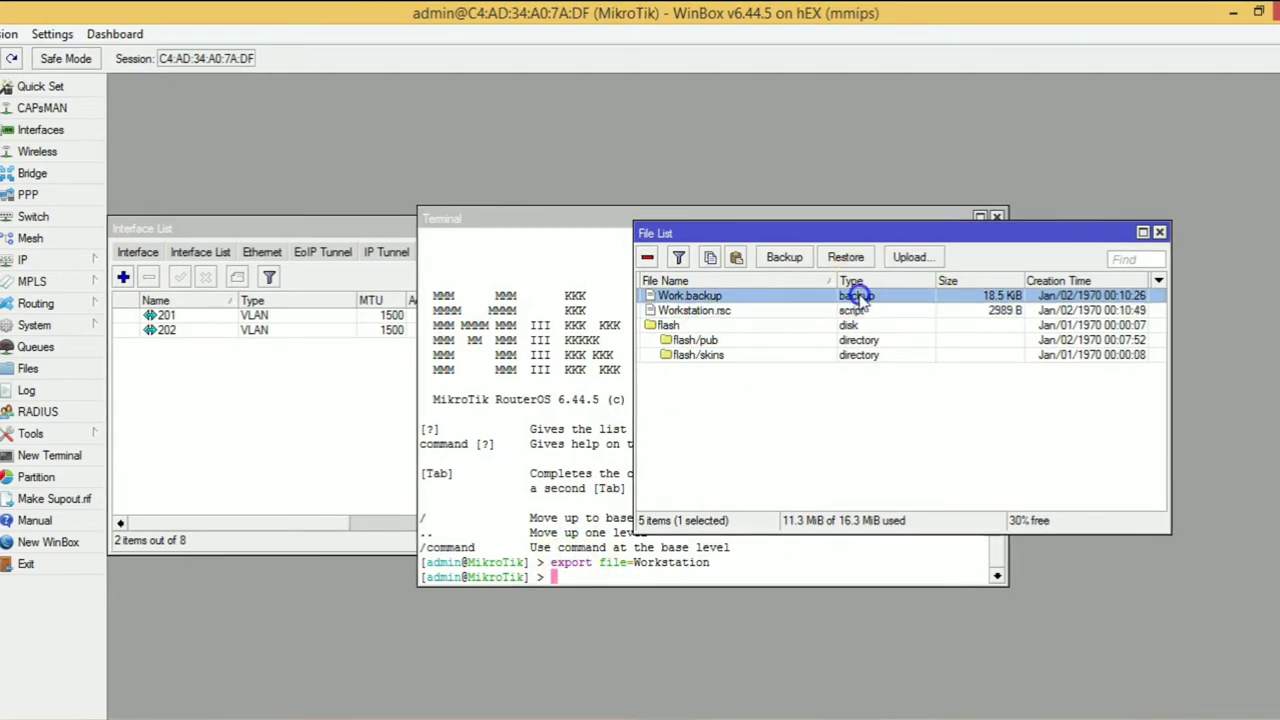
{"action": "left_click", "coordinate": [697, 312], "text": "ctrl"}
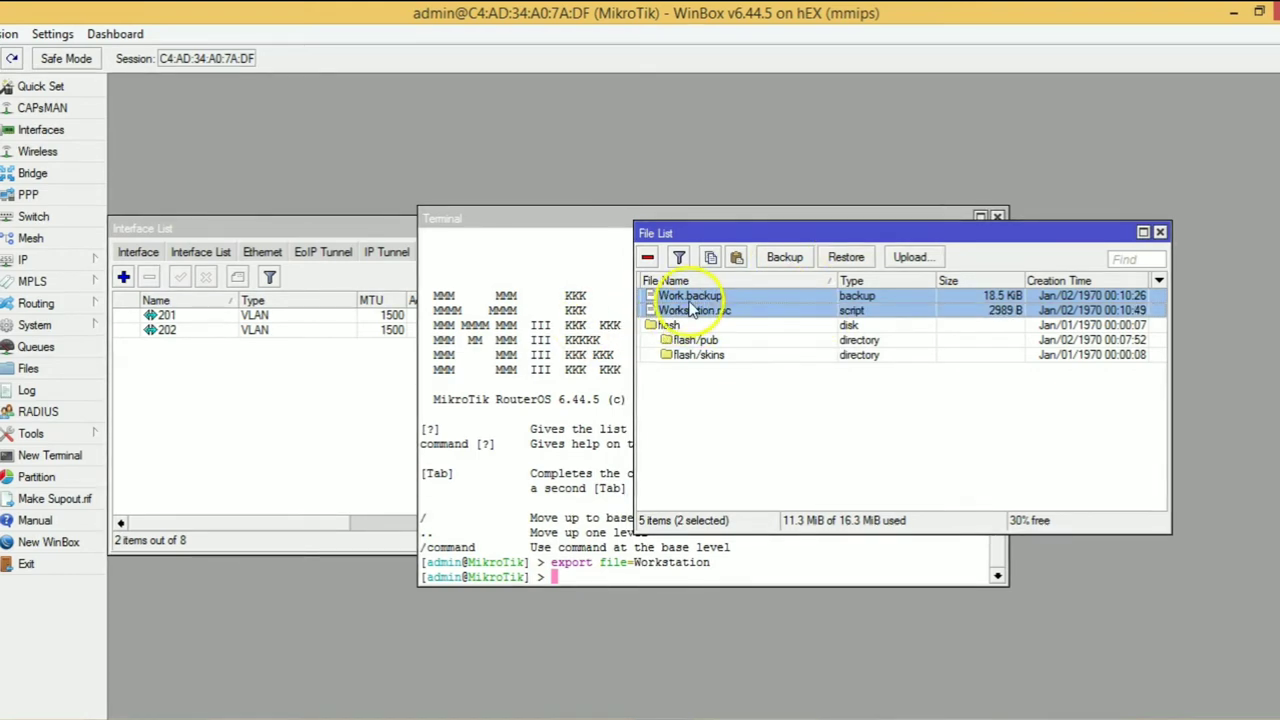
{"action": "left_click_drag", "start_coordinate": [690, 310], "coordinate": [389, 451]}
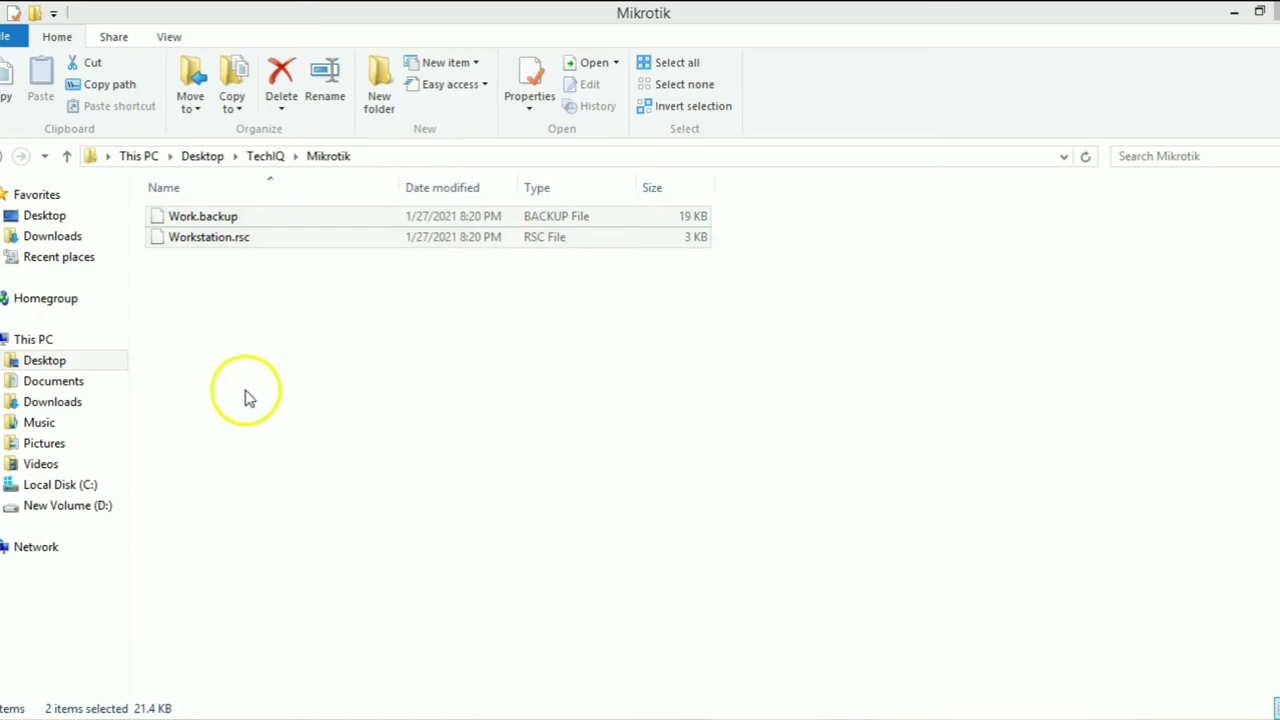
Remove Work.backup and Workstation.rsc from the router's file list and check their copies in the computer's Mikrotik folder
{"action": "left_click", "coordinate": [163, 712]}
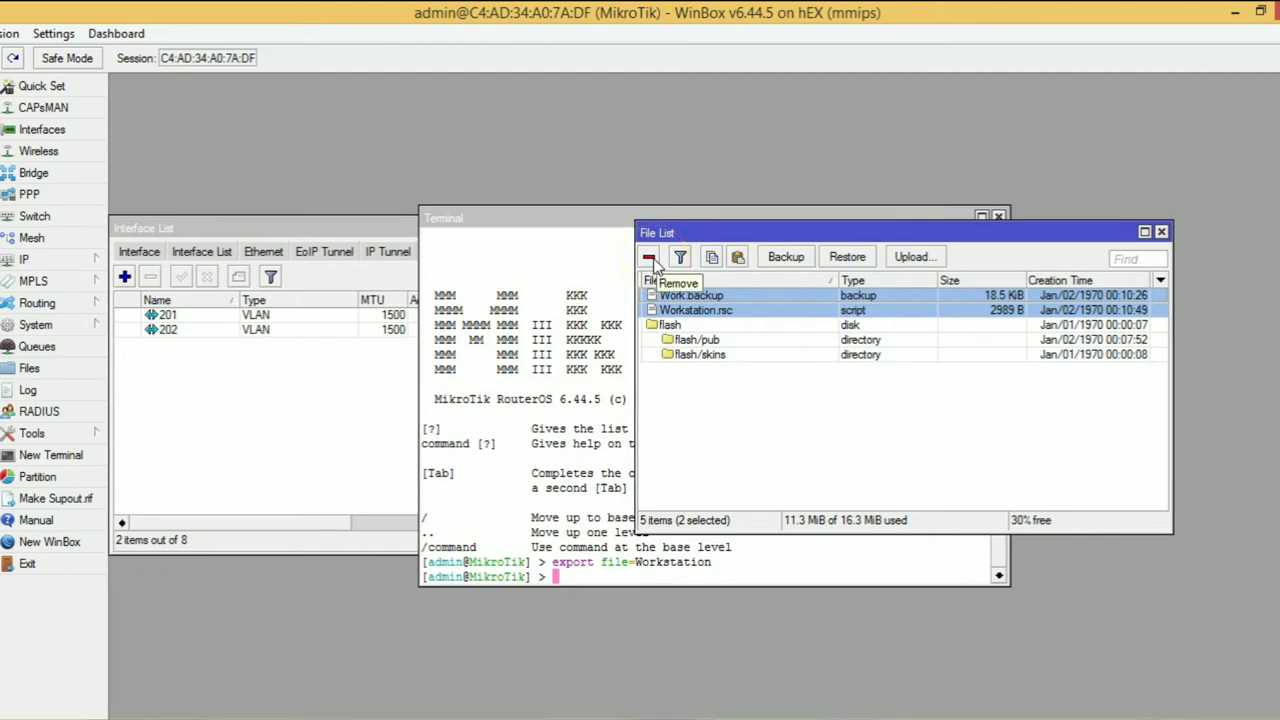
{"action": "left_click", "coordinate": [649, 258]}
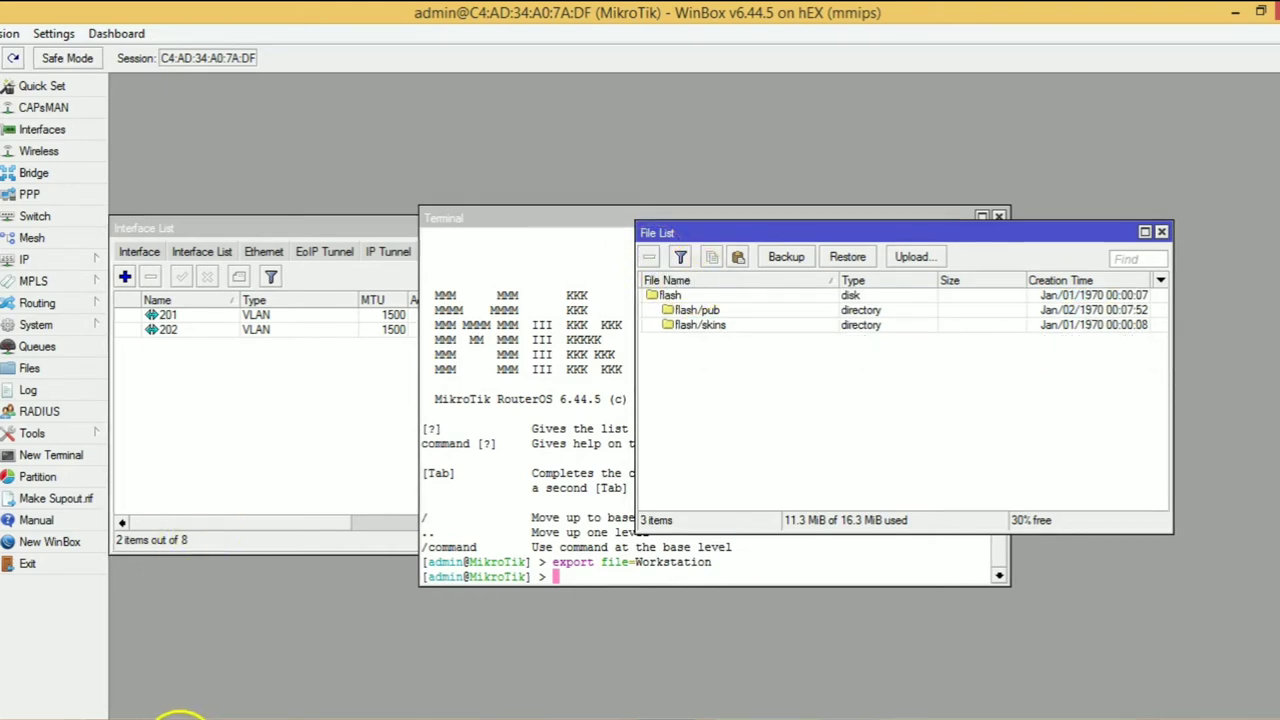
{"action": "left_click", "coordinate": [171, 715]}
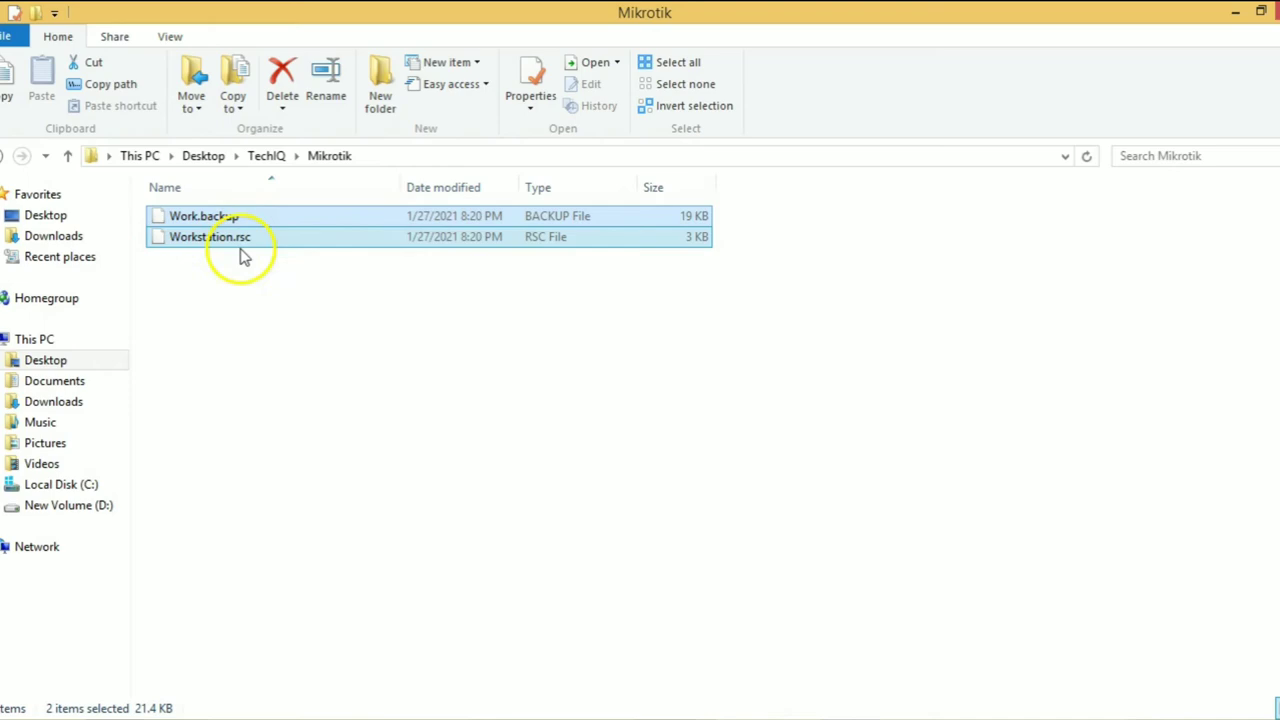
{"action": "left_click", "coordinate": [209, 277]}
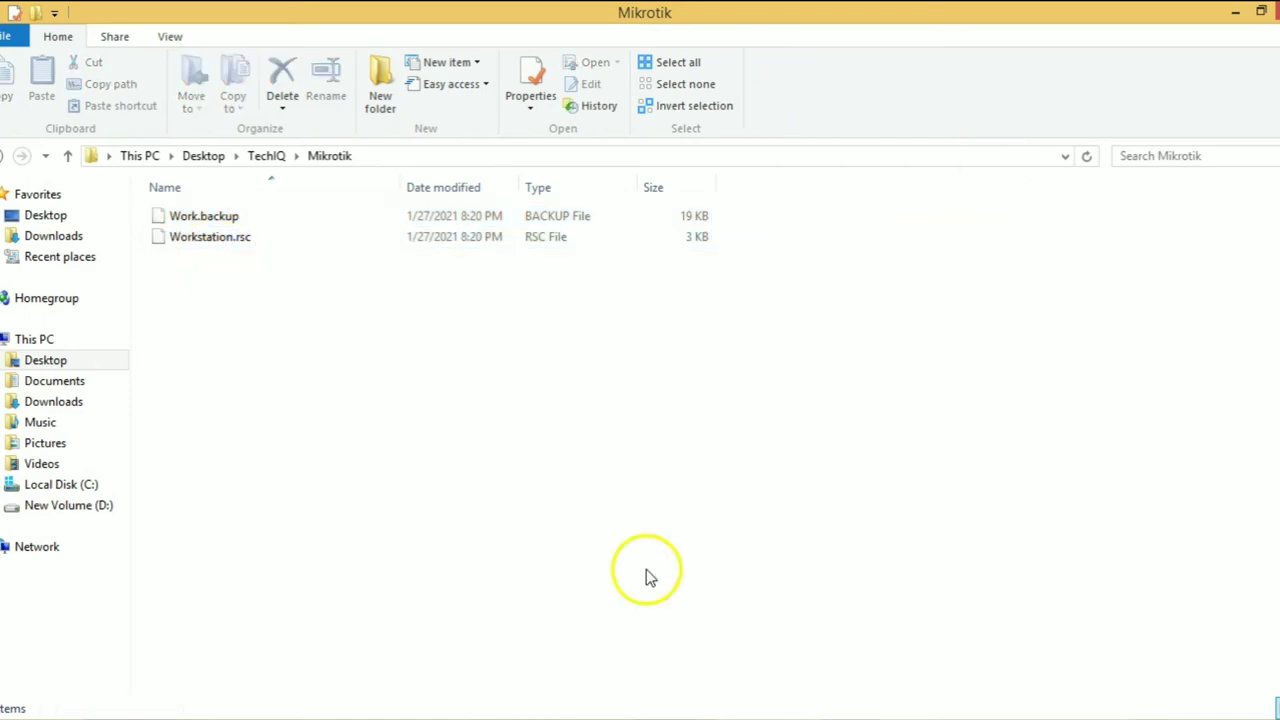
{"action": "left_click", "coordinate": [686, 715]}
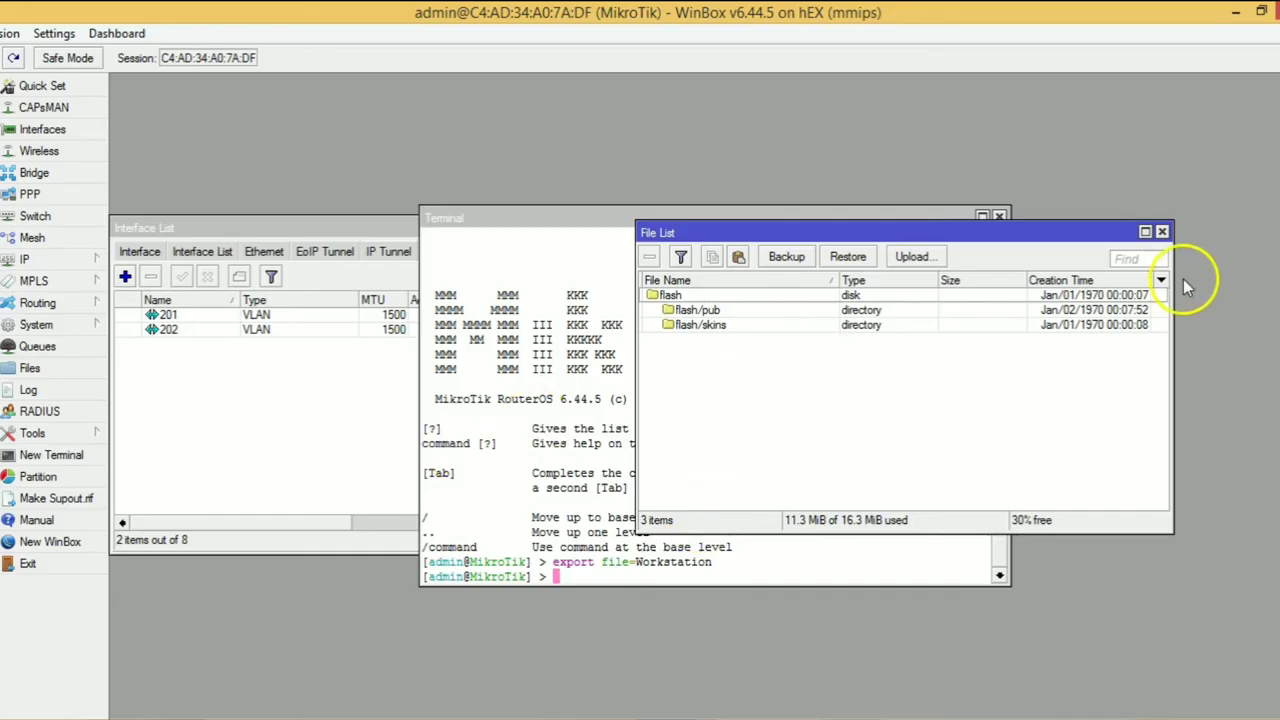
Close the router's file list and the terminal window
{"action": "left_click", "coordinate": [1162, 232]}
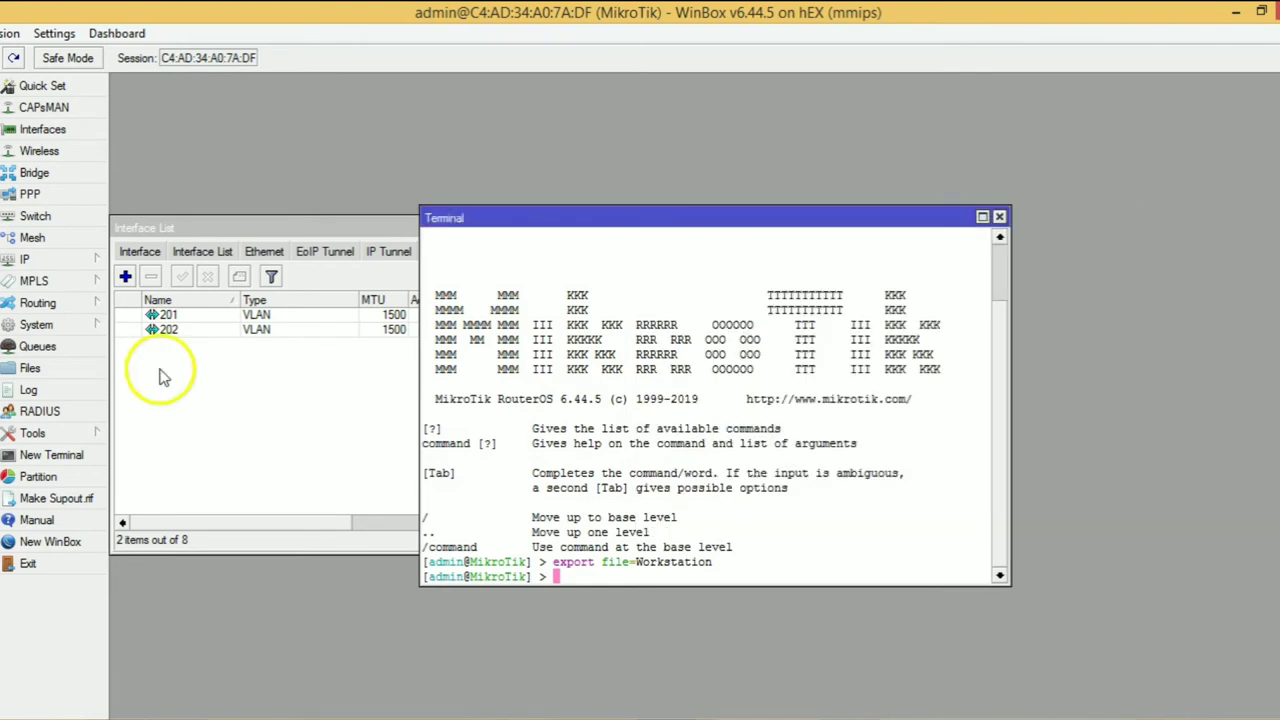
{"action": "left_click", "coordinate": [74, 368]}
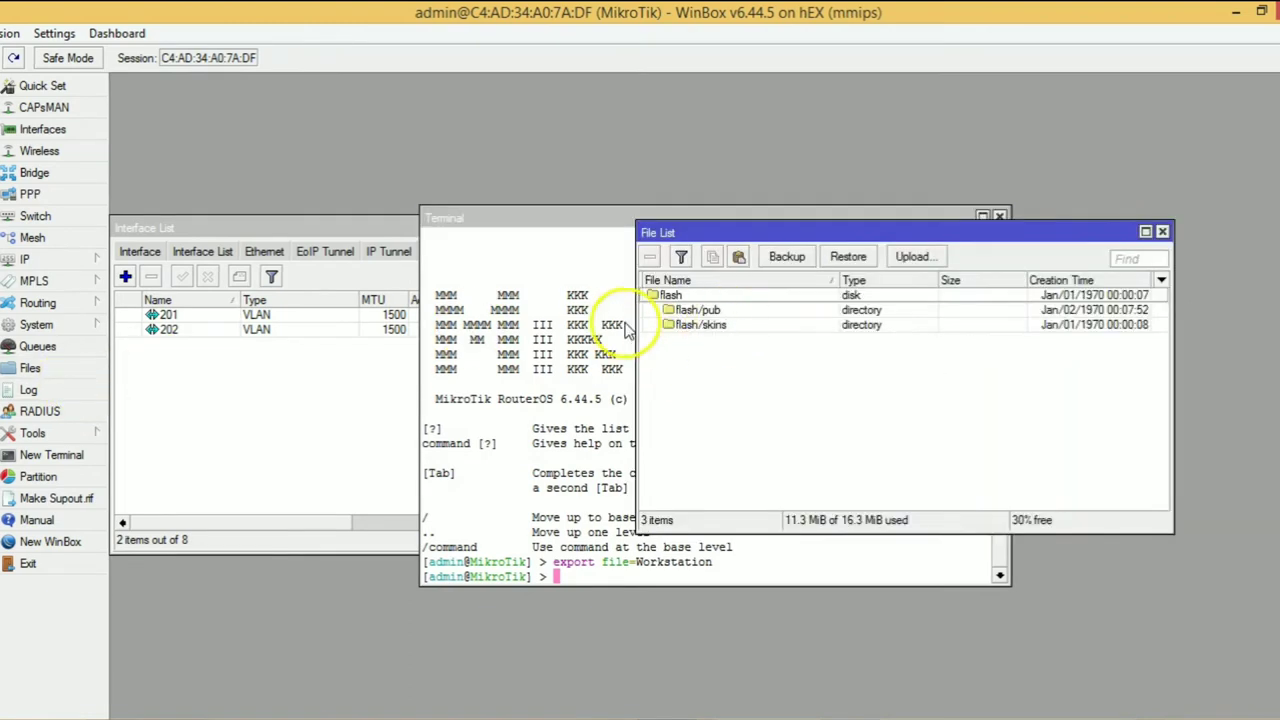
{"action": "left_click", "coordinate": [1162, 232]}
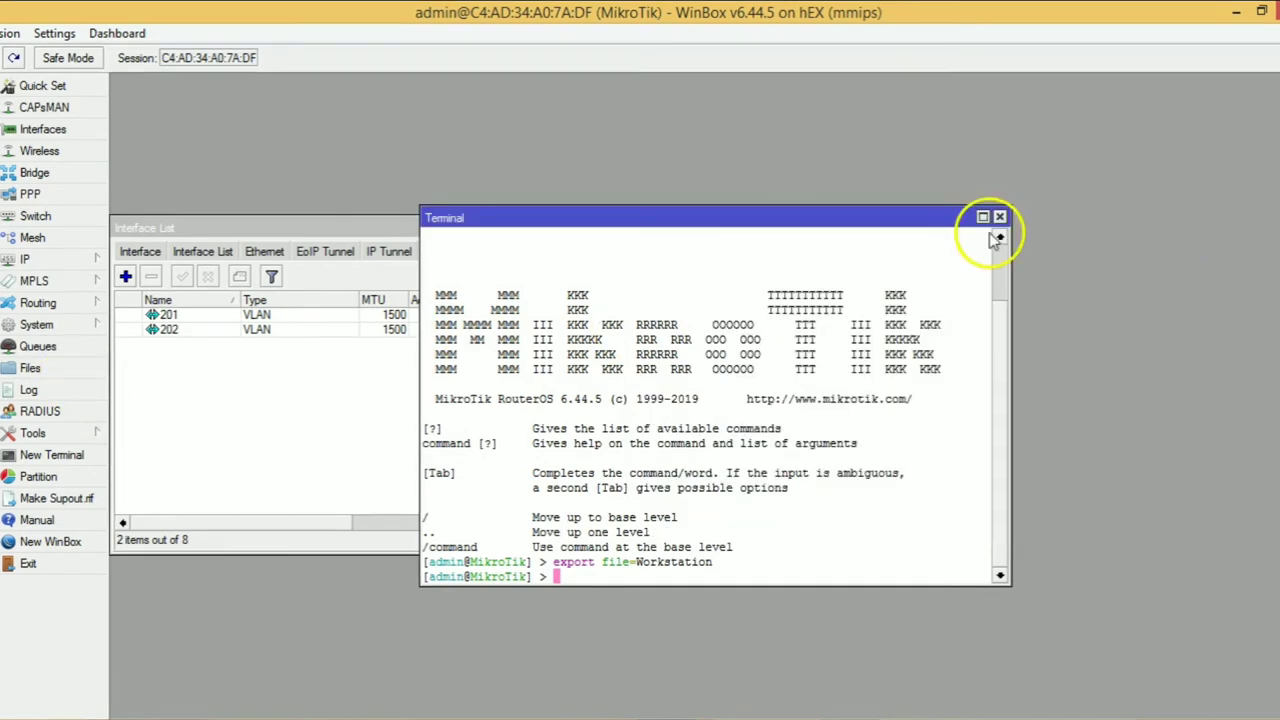
{"action": "left_click", "coordinate": [1000, 218]}
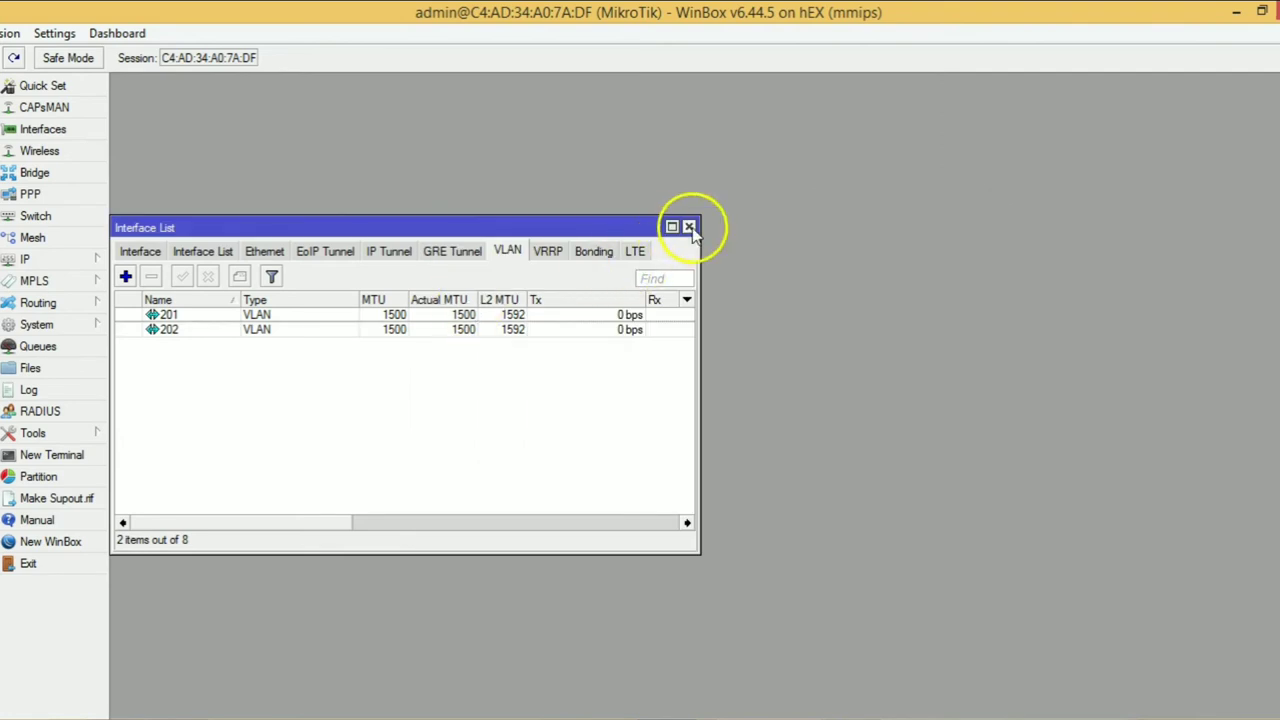
Close the interface list and remove the Work_Station address 10.10.10.9/30 on ether1 from the address list
{"action": "left_click", "coordinate": [695, 224]}
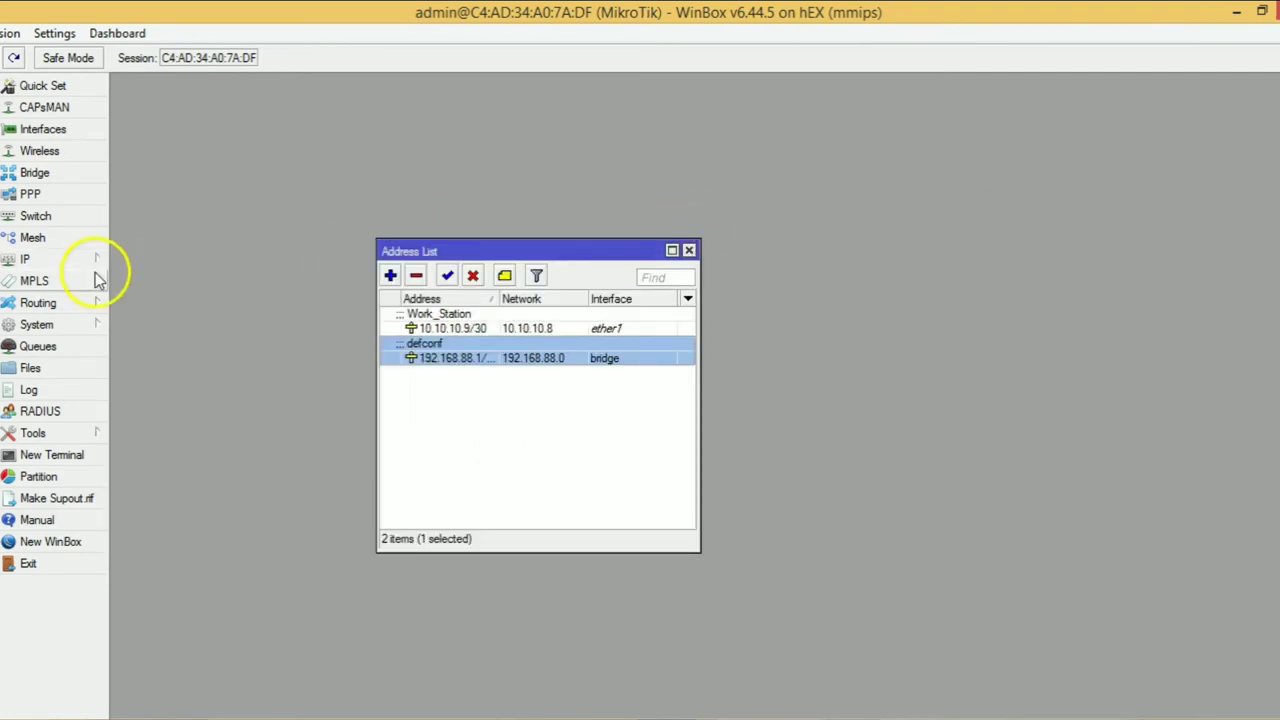
{"action": "left_click", "coordinate": [437, 330]}
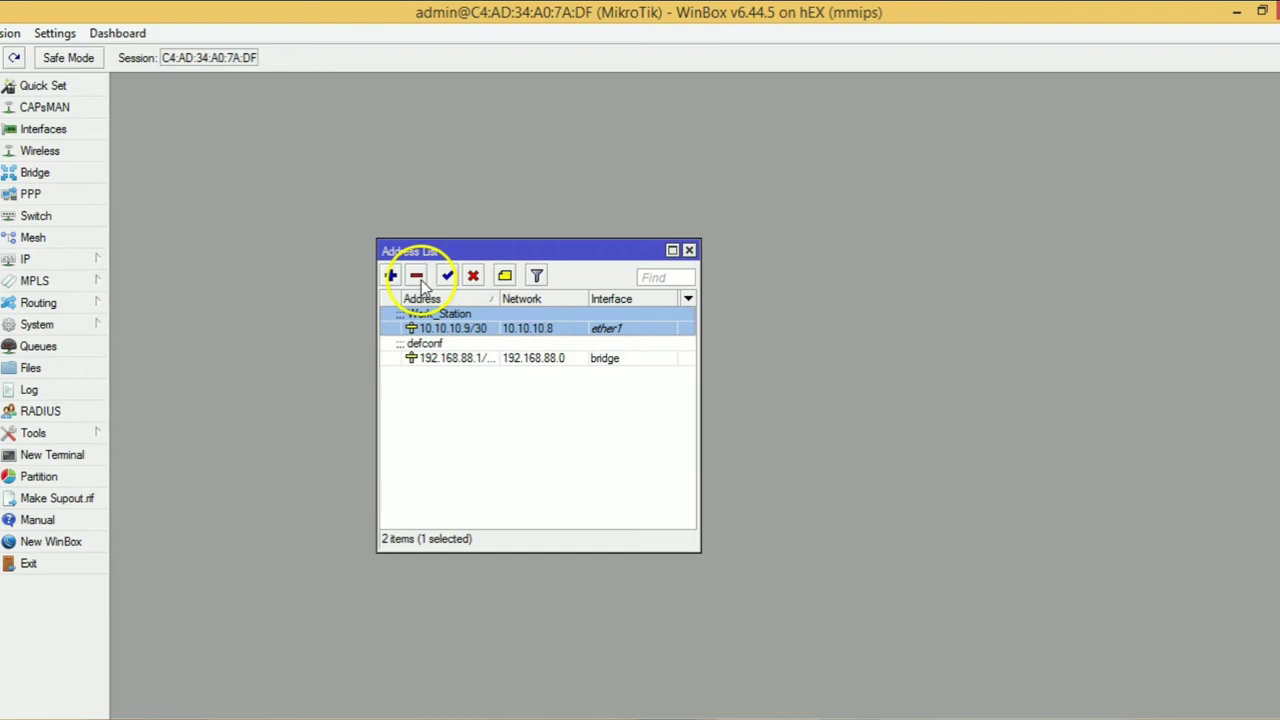
{"action": "left_click", "coordinate": [417, 277]}
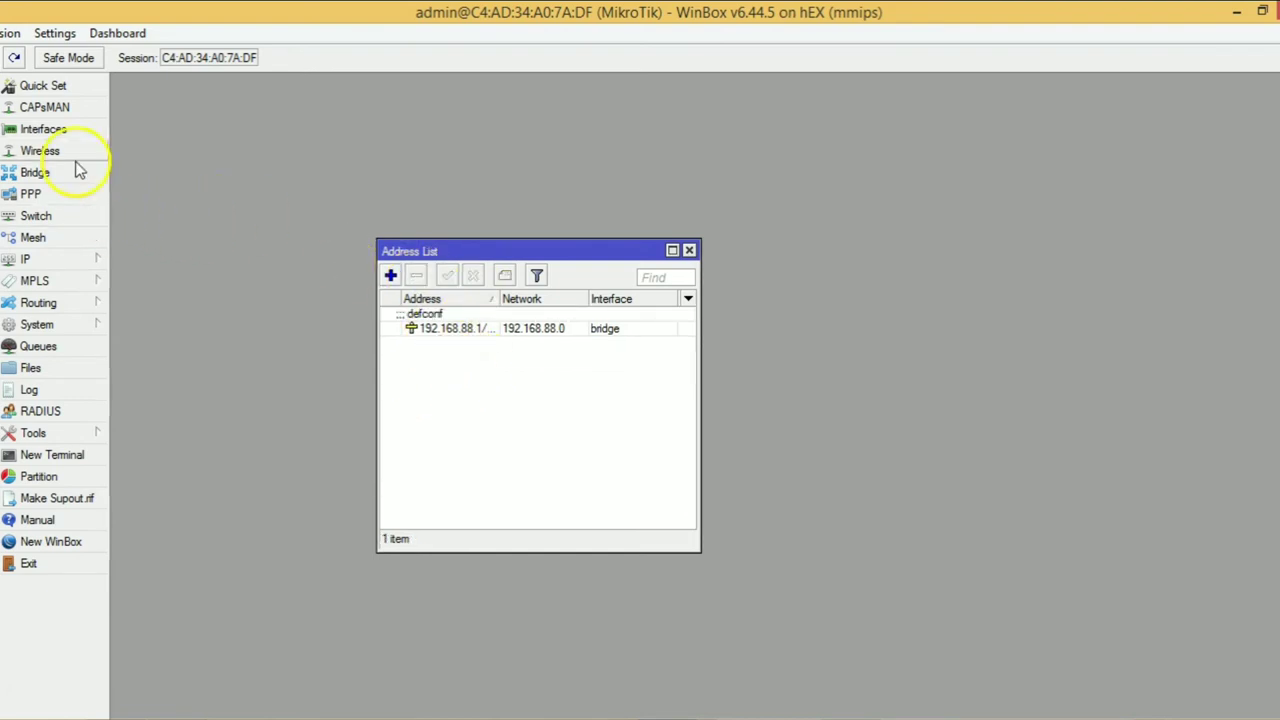
Remove VLAN interfaces 201 and 202 from the router, and close the interface and address lists
{"action": "left_click", "coordinate": [78, 128]}
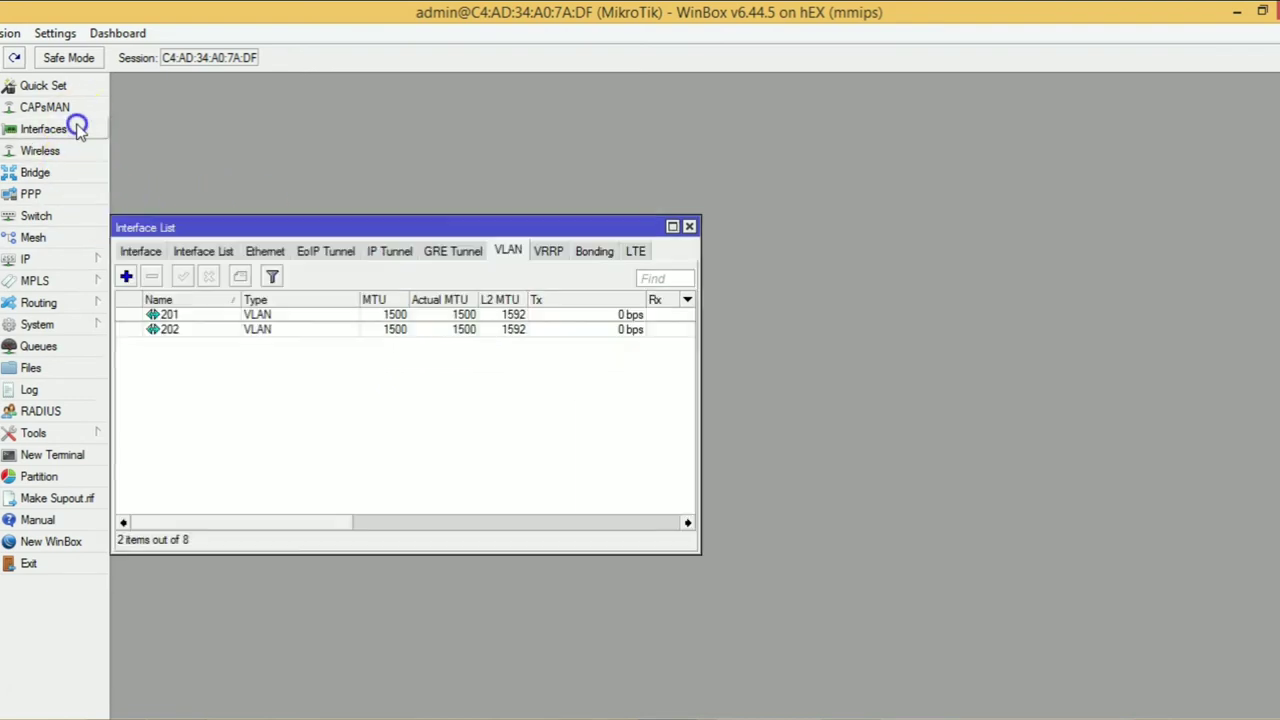
{"action": "left_click", "coordinate": [466, 315]}
{"action": "left_click", "coordinate": [456, 330], "text": "ctrl"}
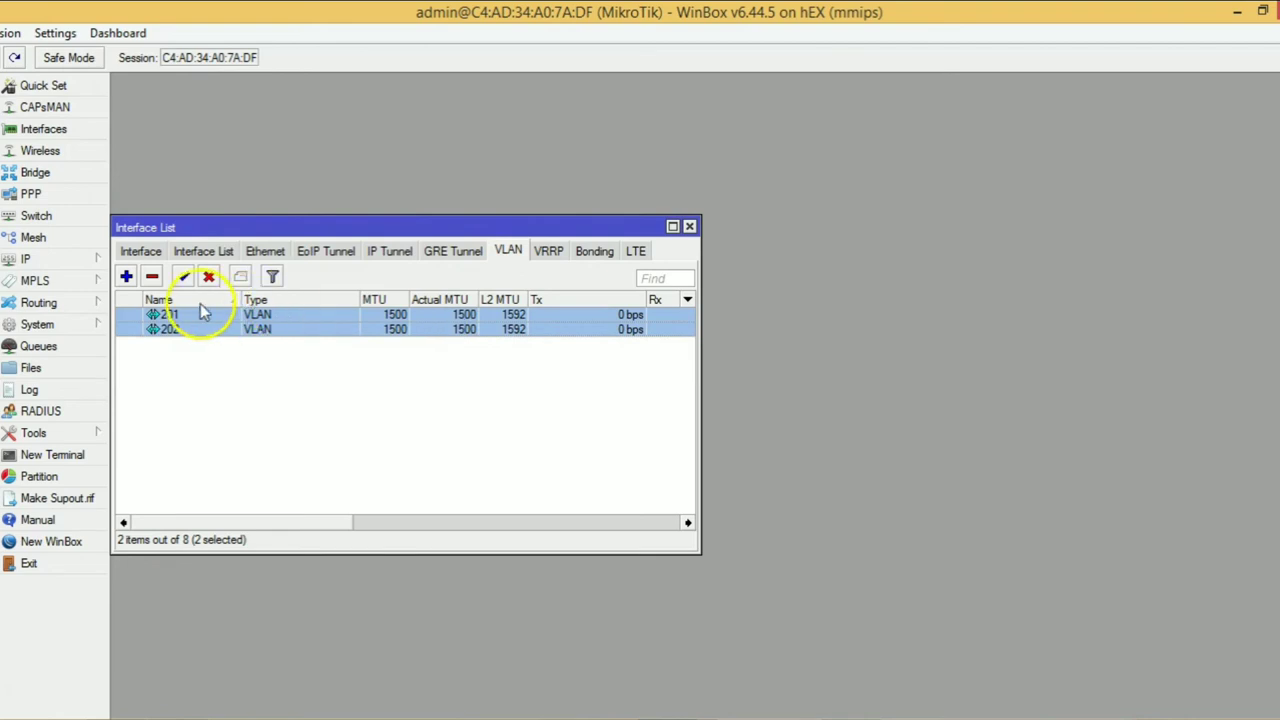
{"action": "left_click", "coordinate": [151, 277]}
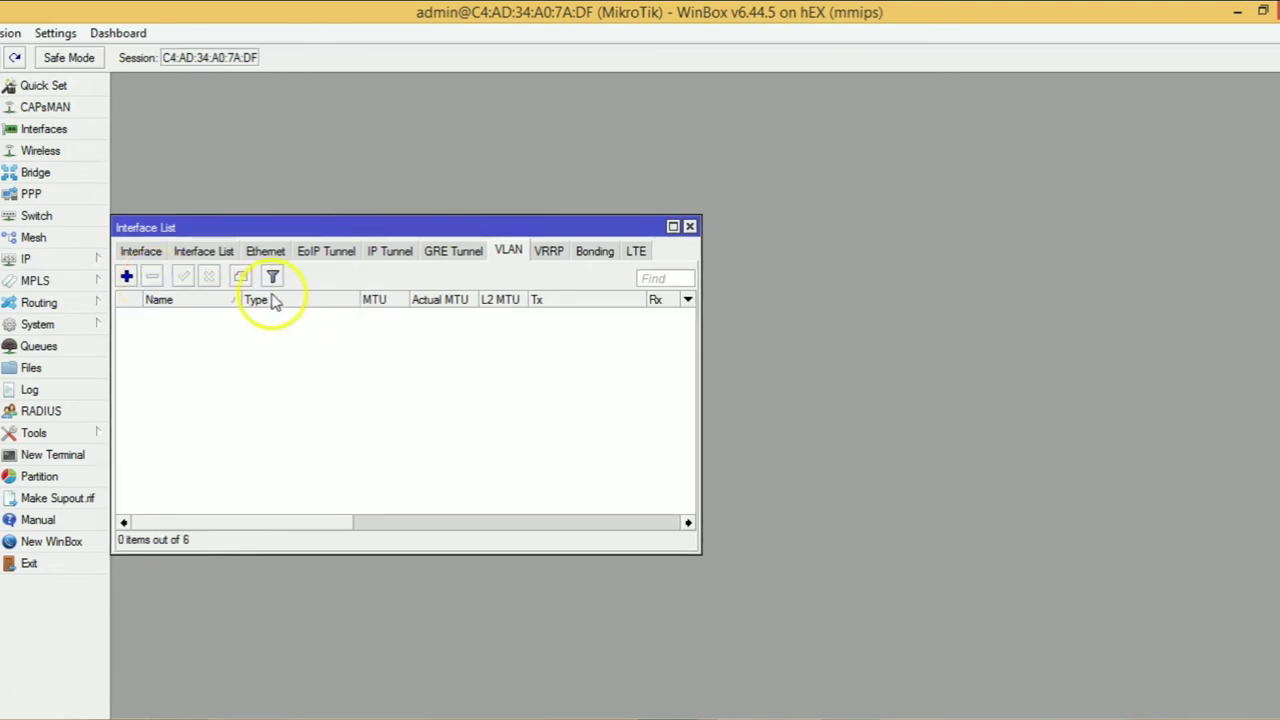
{"action": "left_click", "coordinate": [690, 228]}
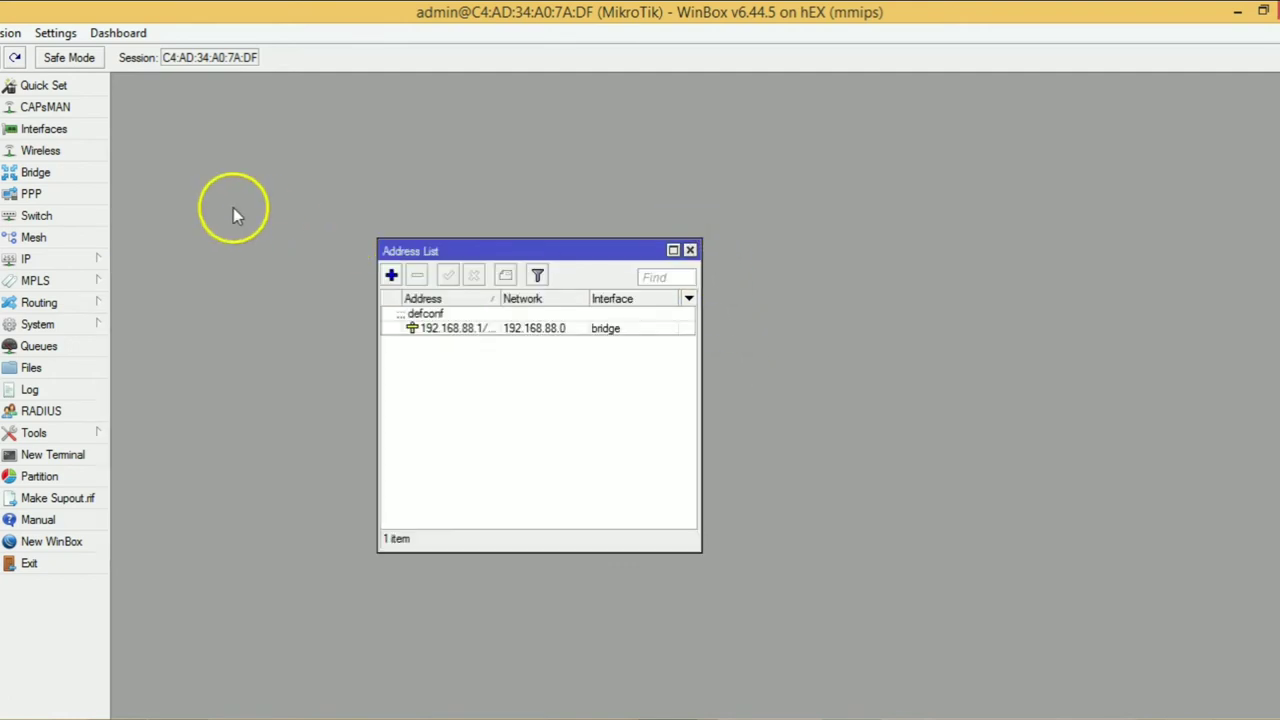
{"action": "left_click", "coordinate": [496, 327]}
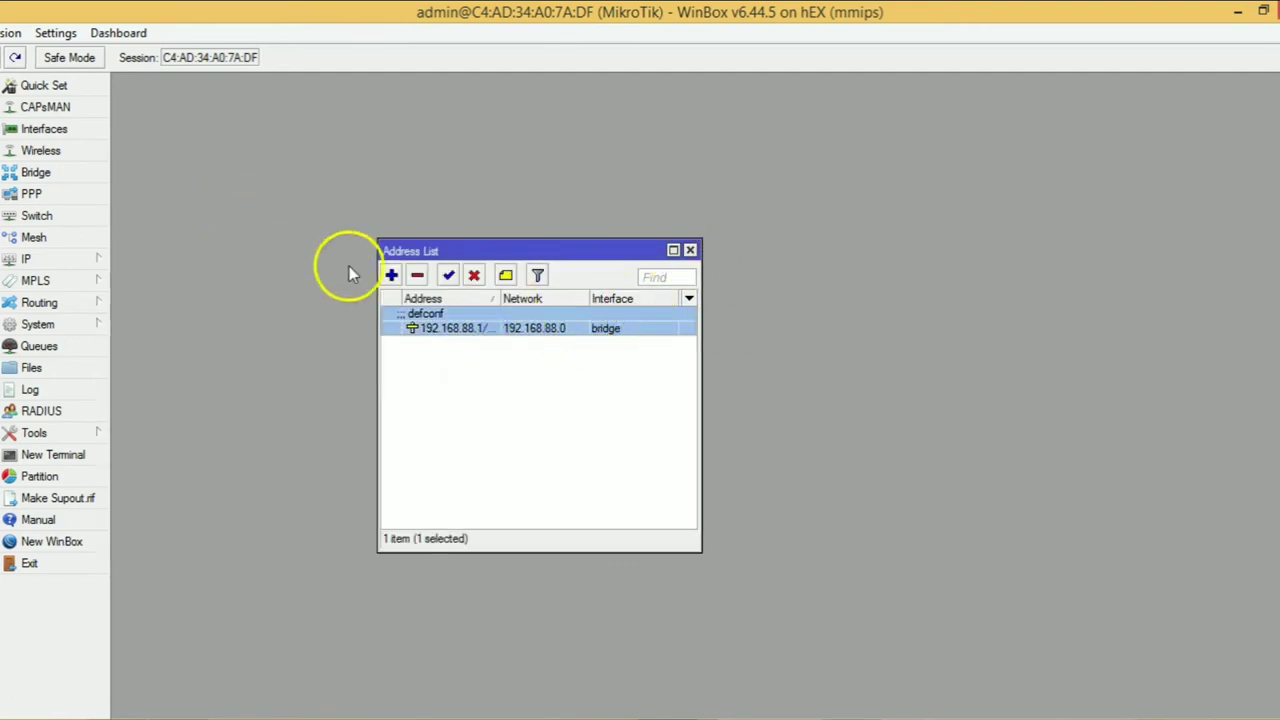
{"action": "left_click", "coordinate": [690, 250]}
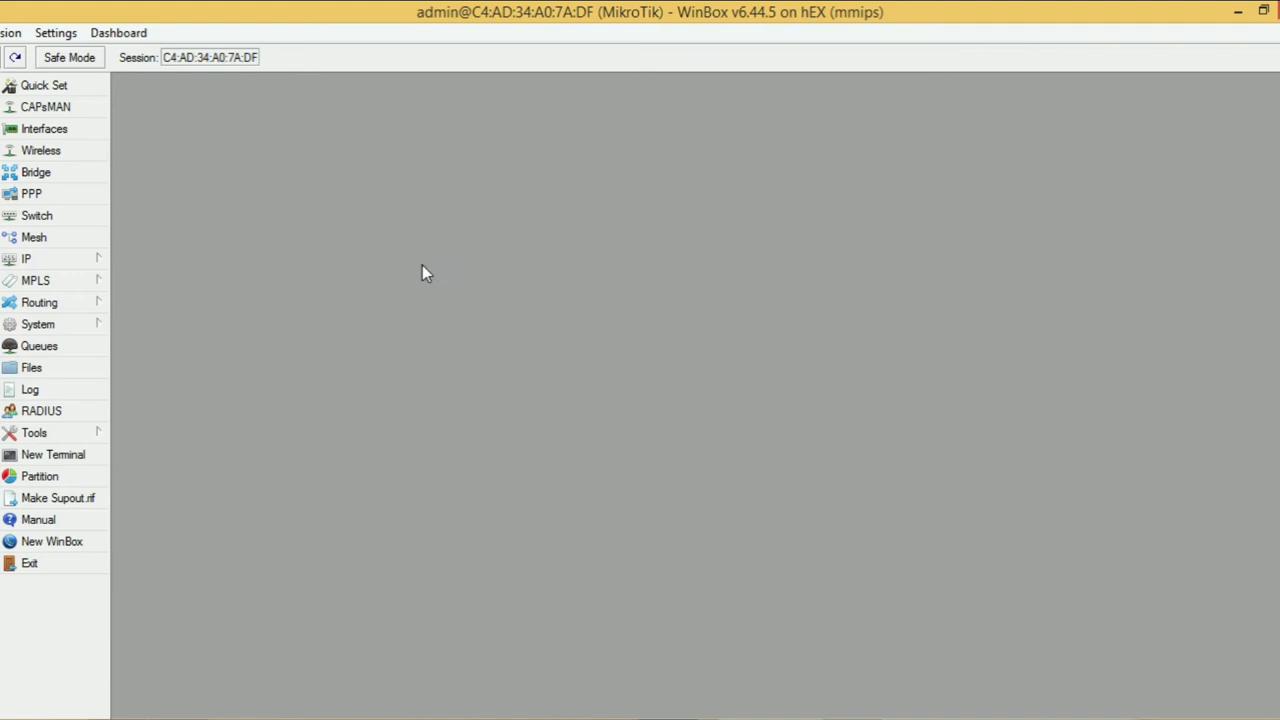
Rename the Ethernet interface ether1 as ether1_MGMT
{"action": "left_click", "coordinate": [91, 136]}
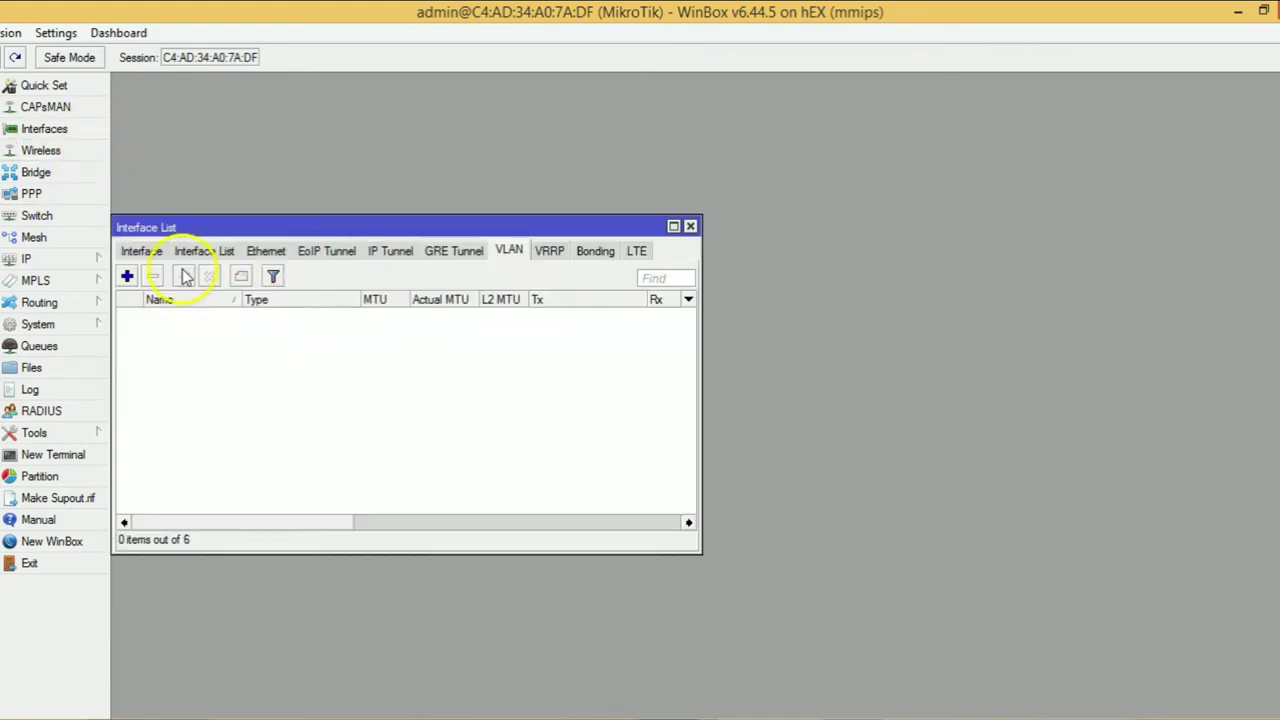
{"action": "left_click", "coordinate": [180, 252]}
{"action": "left_click", "coordinate": [265, 251]}
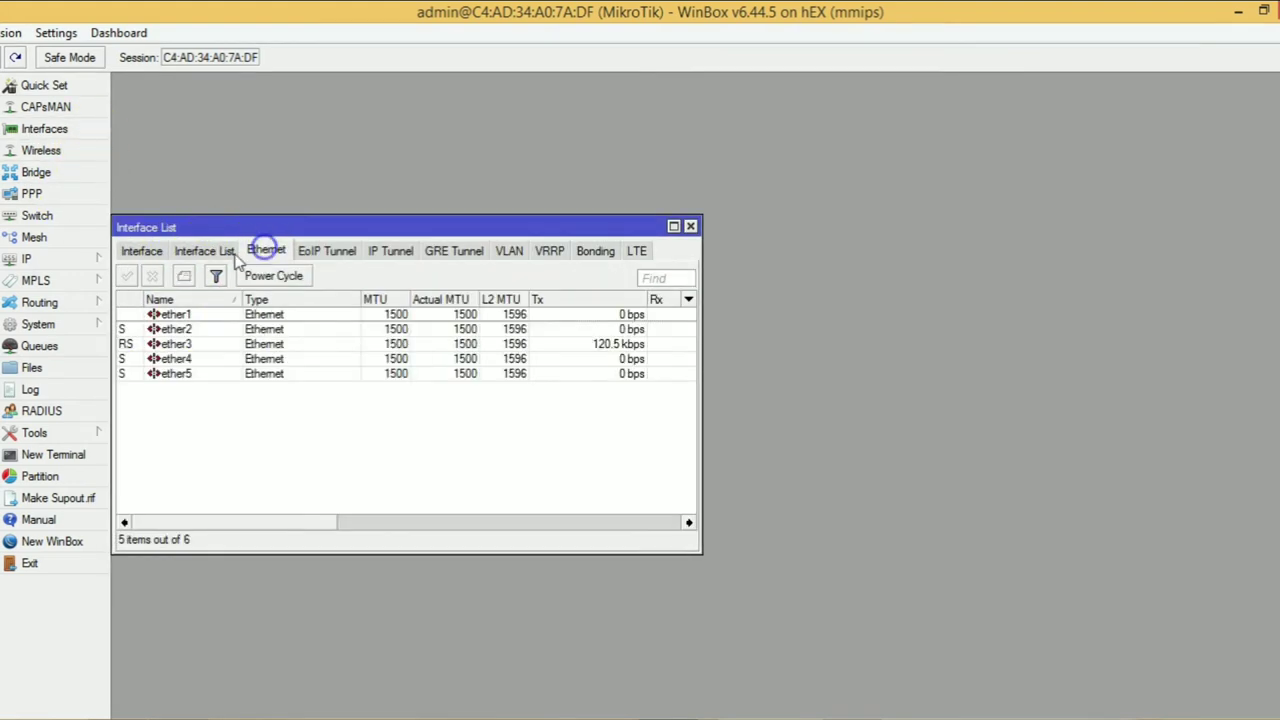
{"action": "double_click", "coordinate": [185, 316]}
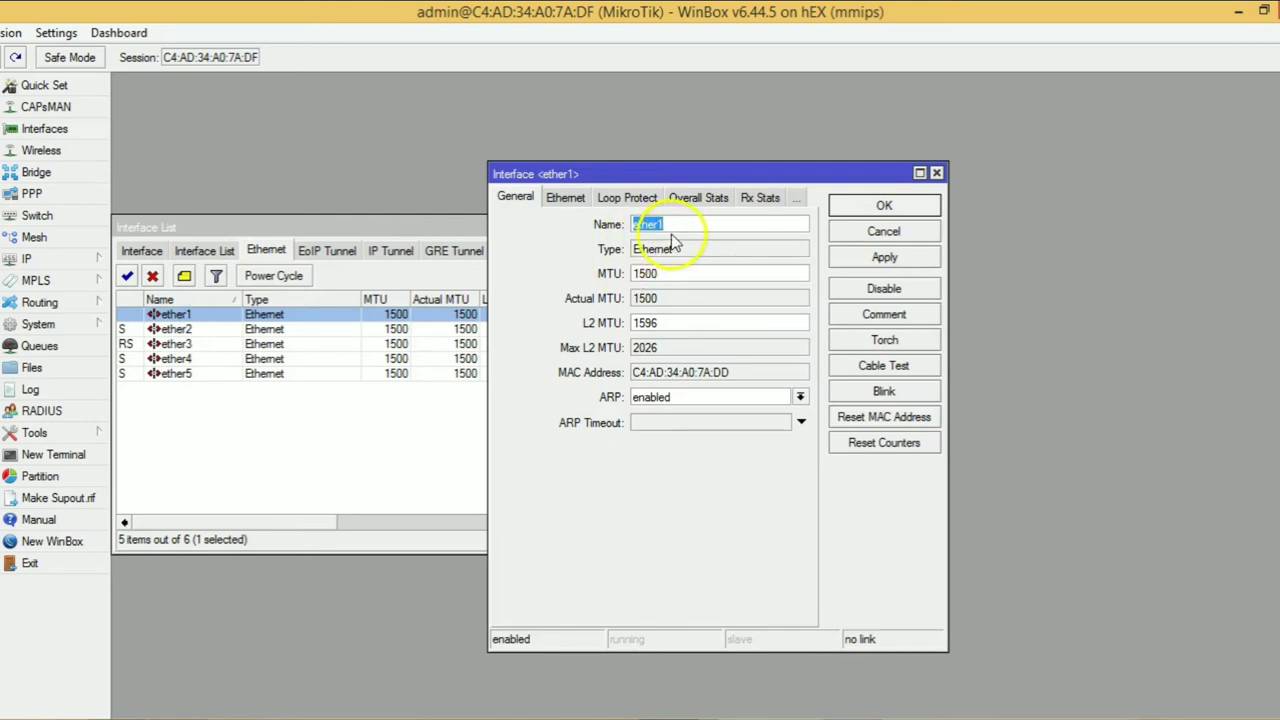
{"action": "type", "text": "_MGMT"}
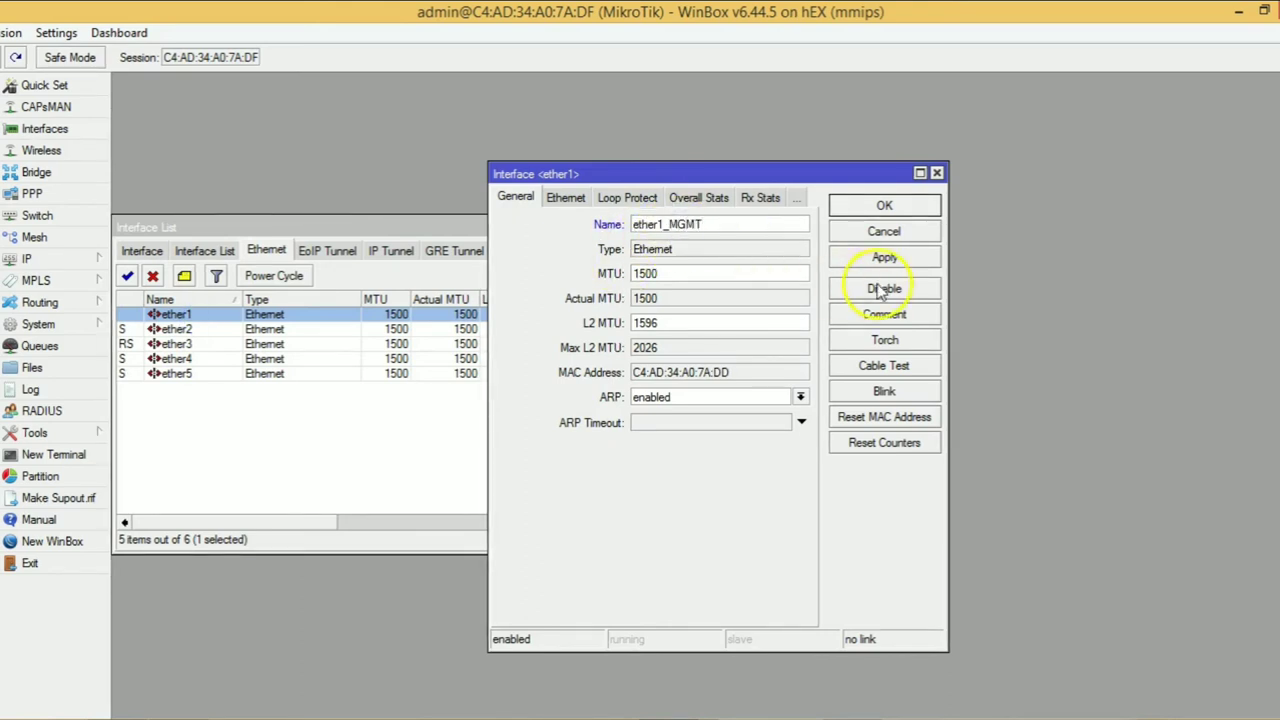
{"action": "left_click", "coordinate": [885, 257]}
{"action": "left_click", "coordinate": [910, 204]}
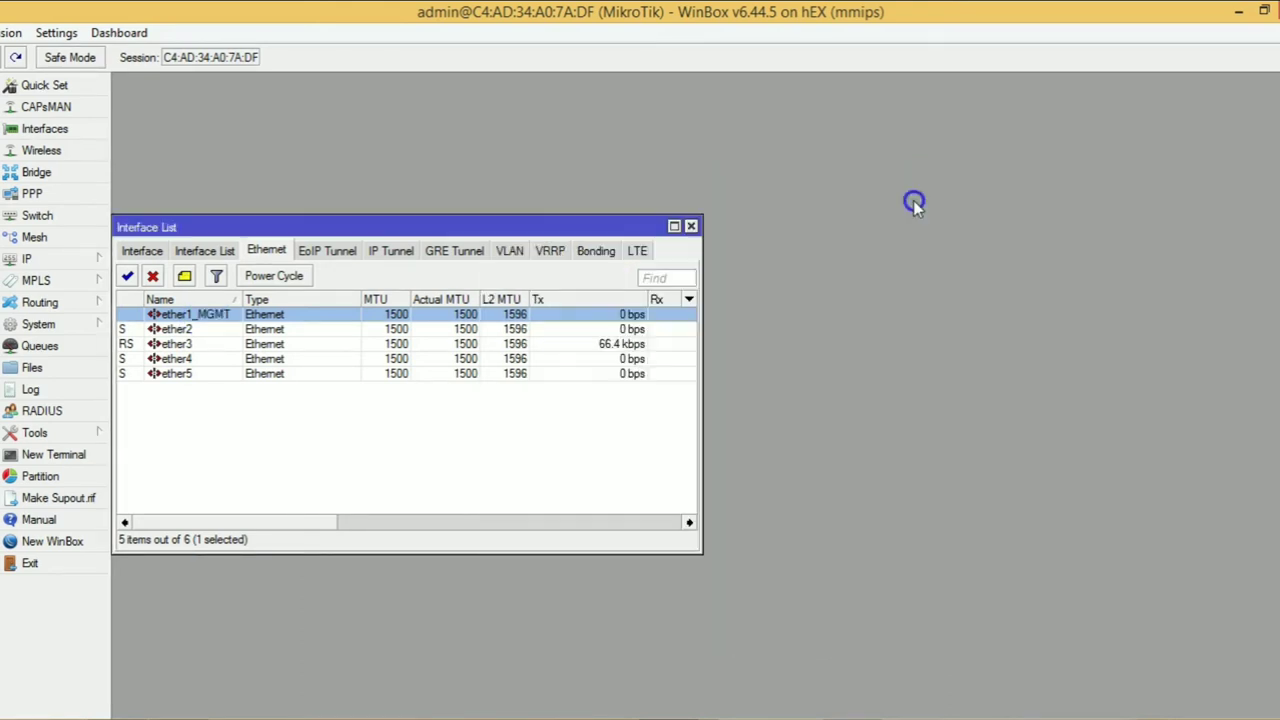
Rename the Ethernet interface ether2 as ether2_WAN and close the interface list
{"action": "double_click", "coordinate": [195, 331]}
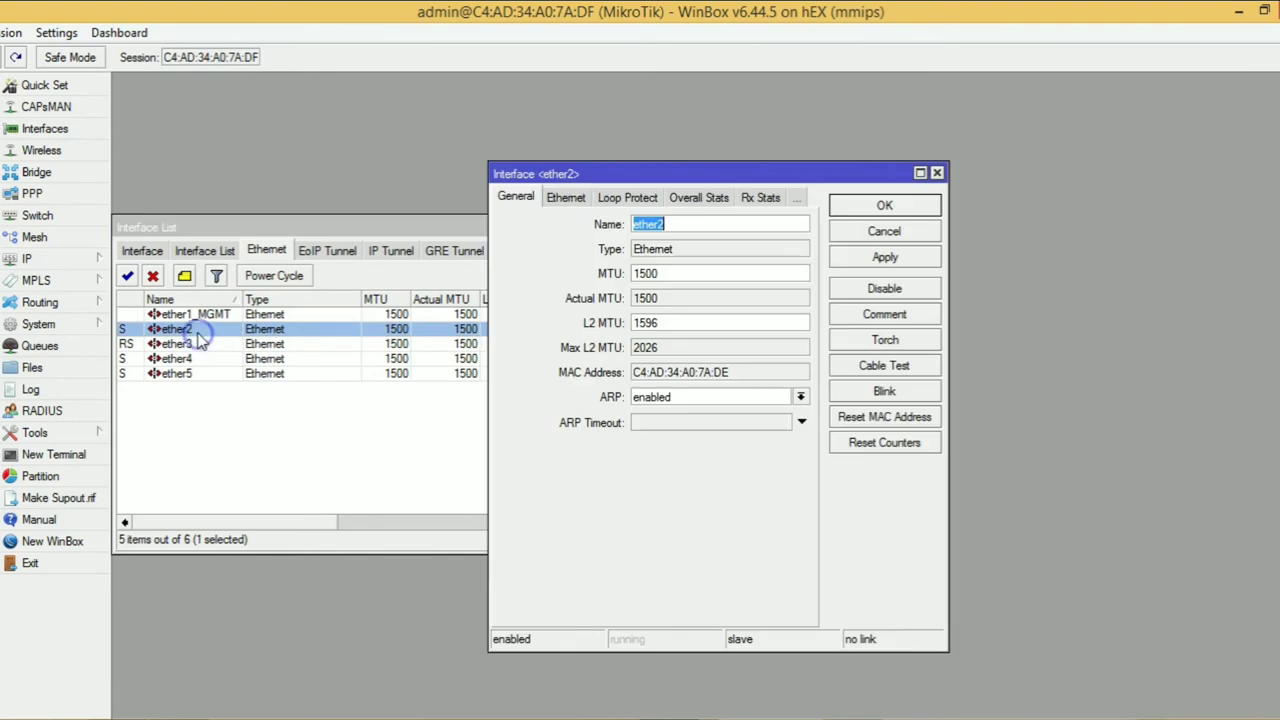
{"action": "left_click", "coordinate": [736, 230]}
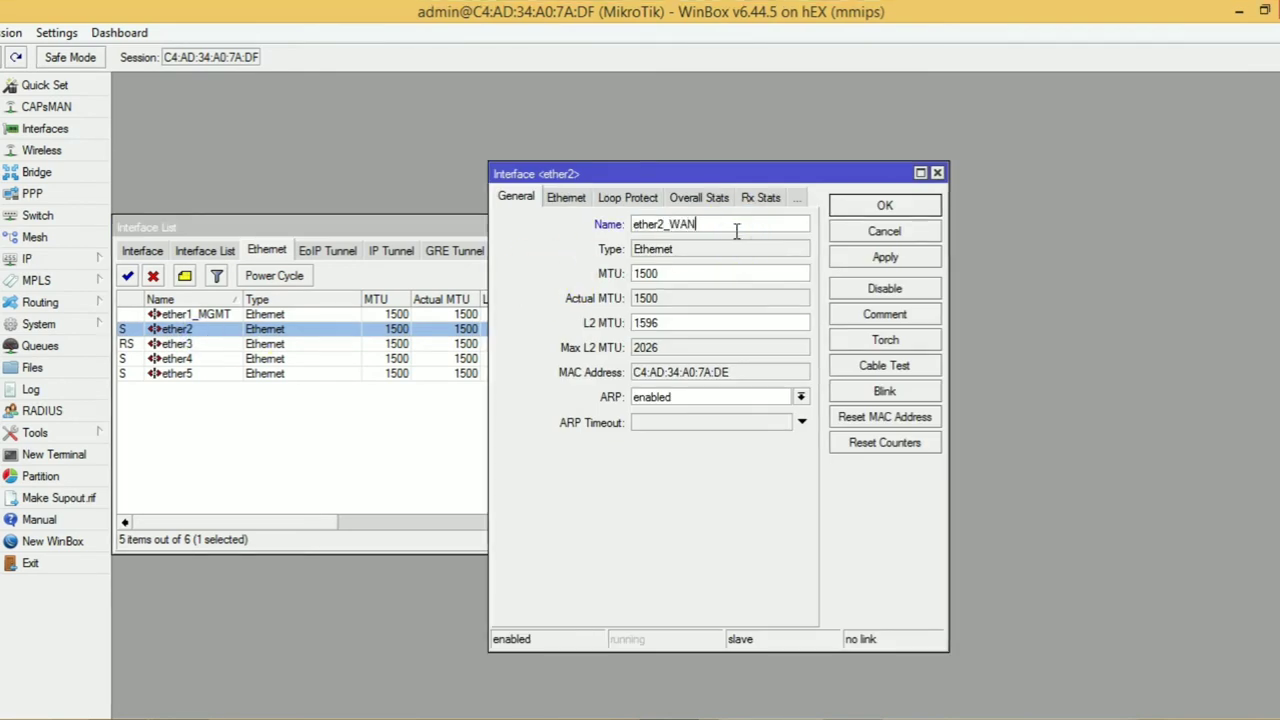
{"action": "left_click", "coordinate": [875, 258]}
{"action": "left_click", "coordinate": [895, 206]}
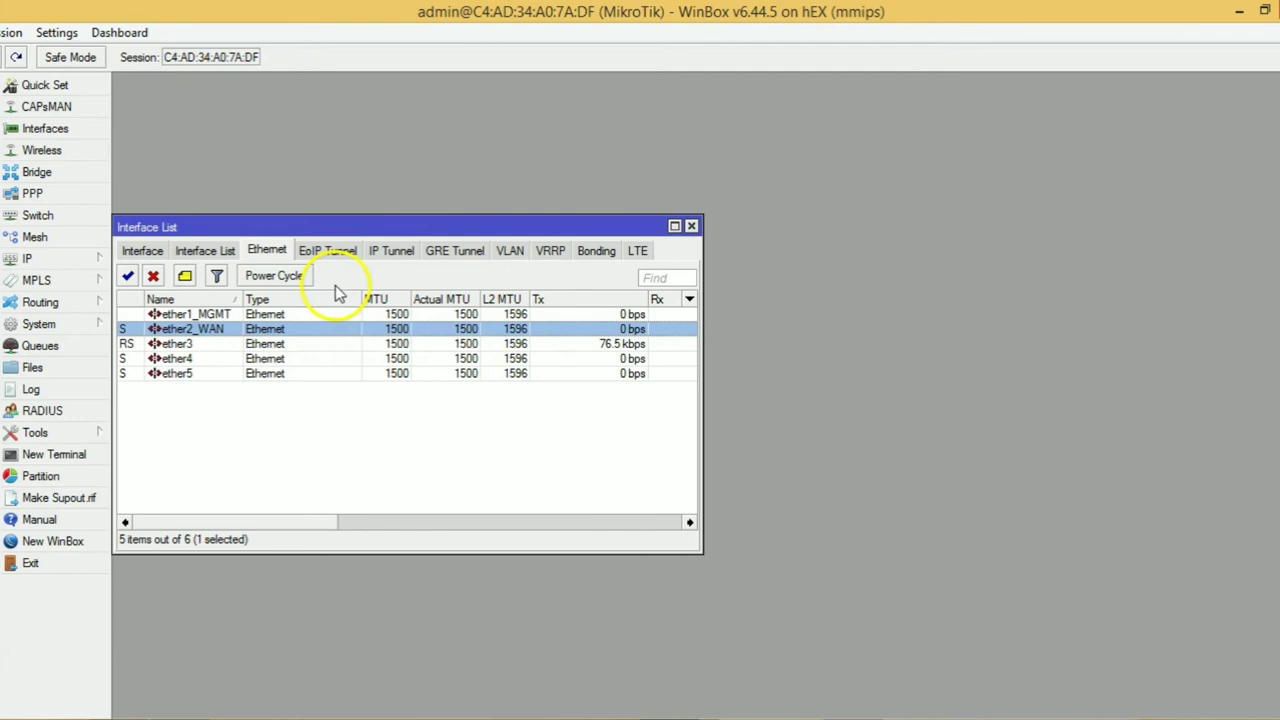
{"action": "left_click", "coordinate": [689, 226]}
Check the remaining entries in the router's IP address list and close it
{"action": "left_click", "coordinate": [105, 257]}
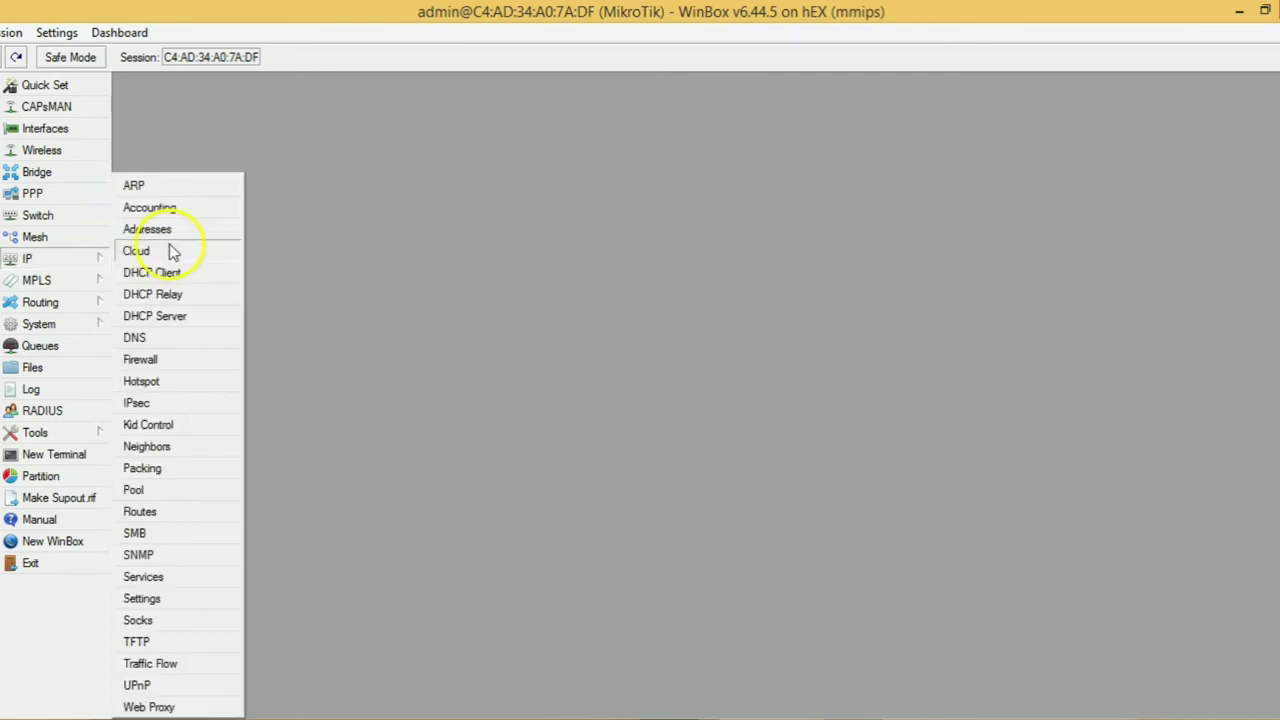
{"action": "left_click", "coordinate": [160, 229]}
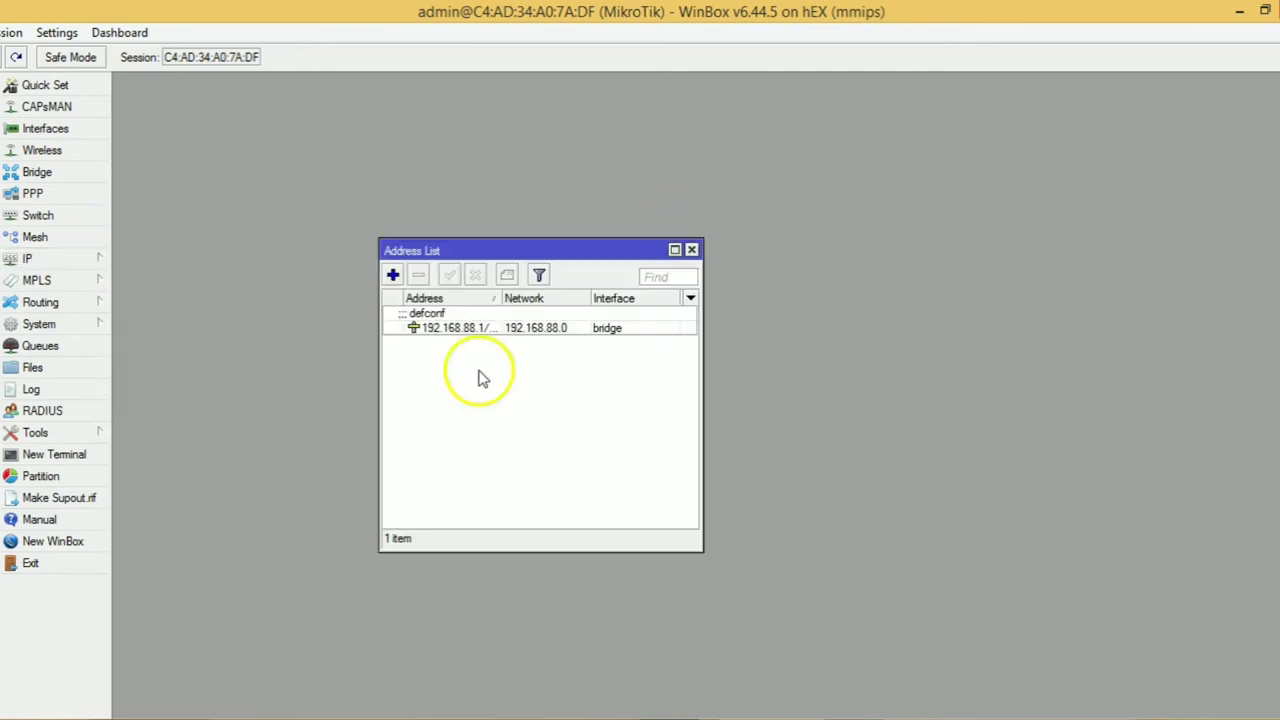
{"action": "left_click", "coordinate": [691, 249]}
Copy Work.backup from the computer's Mikrotik folder into the router's file list
{"action": "left_click", "coordinate": [79, 378]}
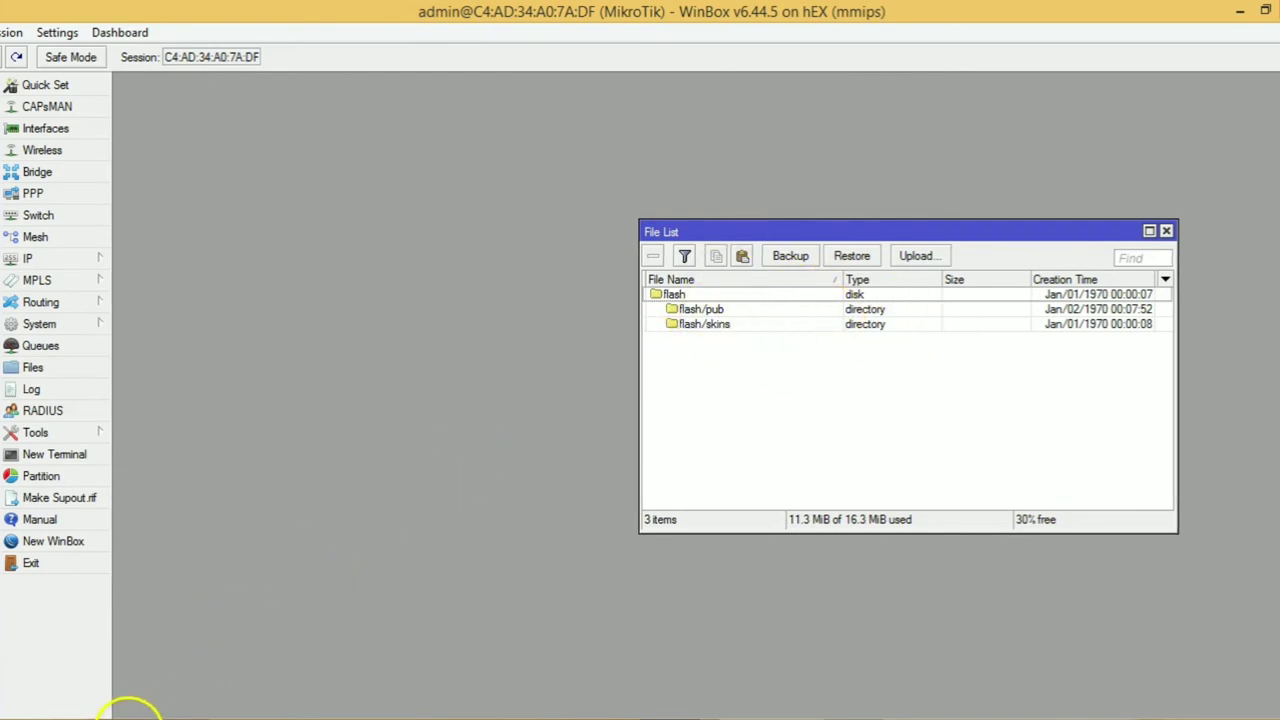
{"action": "left_click", "coordinate": [115, 712]}
{"action": "left_click_drag", "start_coordinate": [223, 222], "coordinate": [810, 400]}
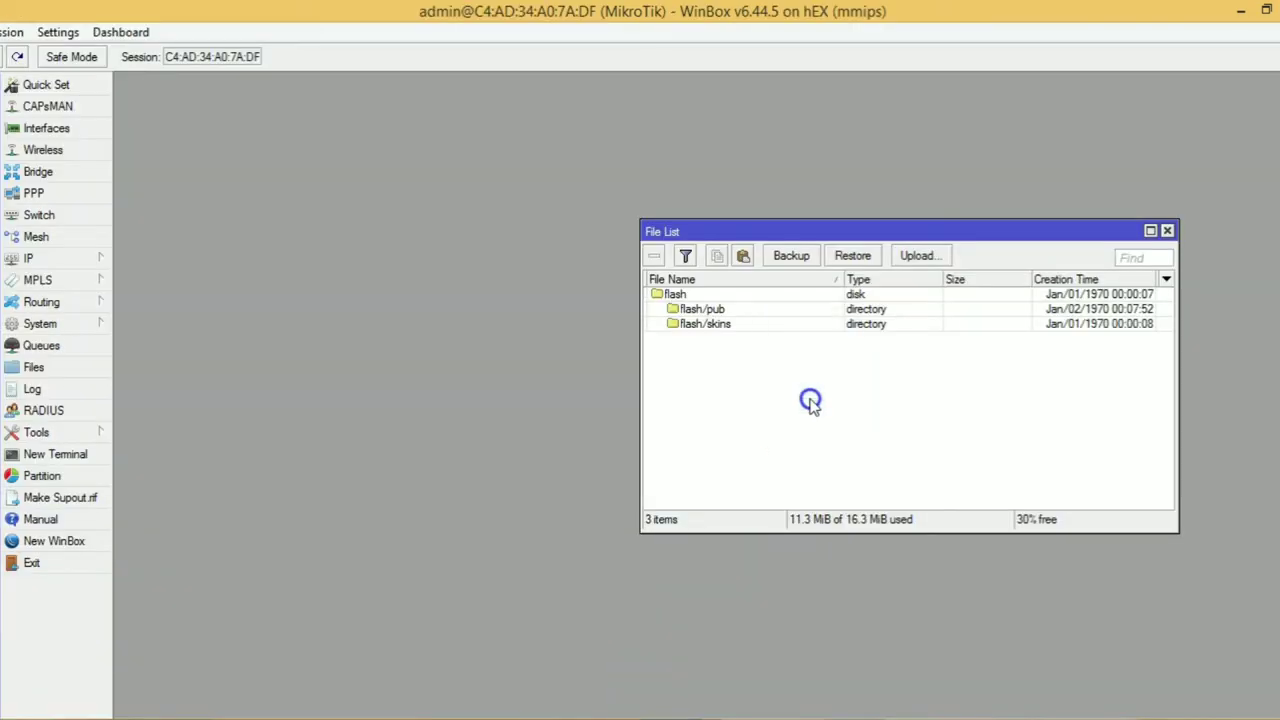
Restore the router configuration from Work.backup without a password and confirm the reboot
{"action": "left_click", "coordinate": [750, 296]}
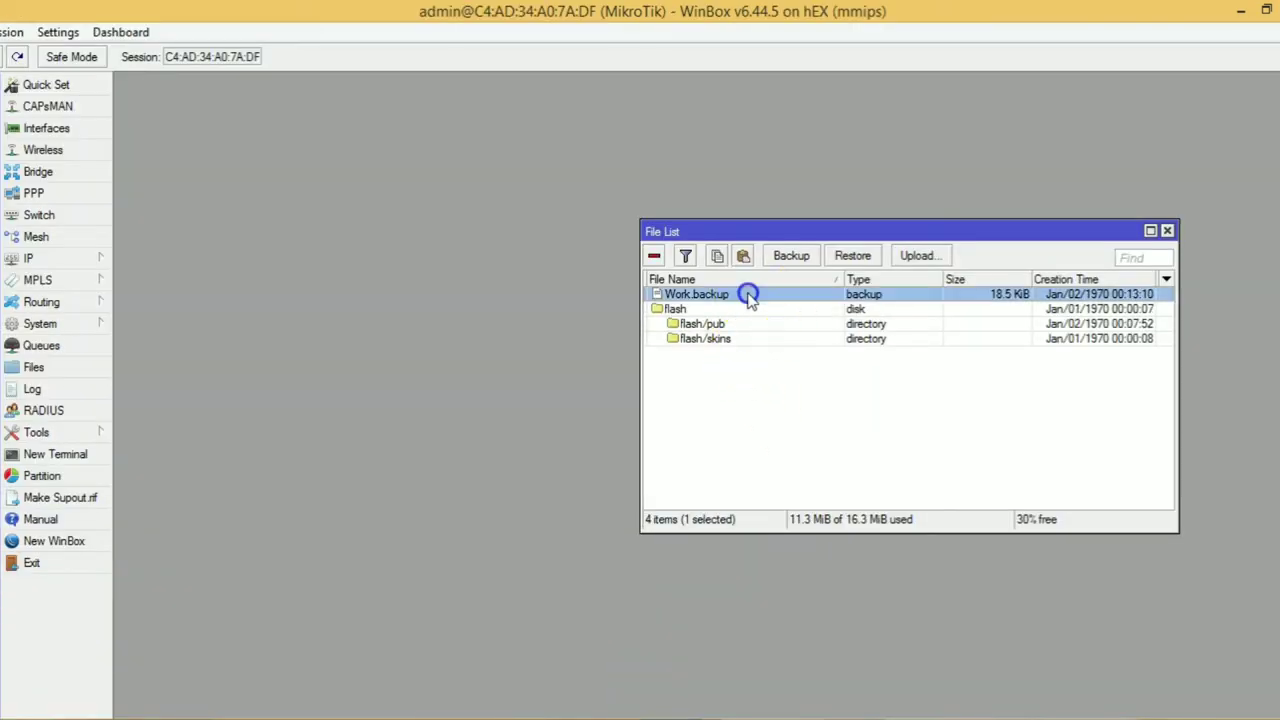
{"action": "left_click", "coordinate": [870, 257]}
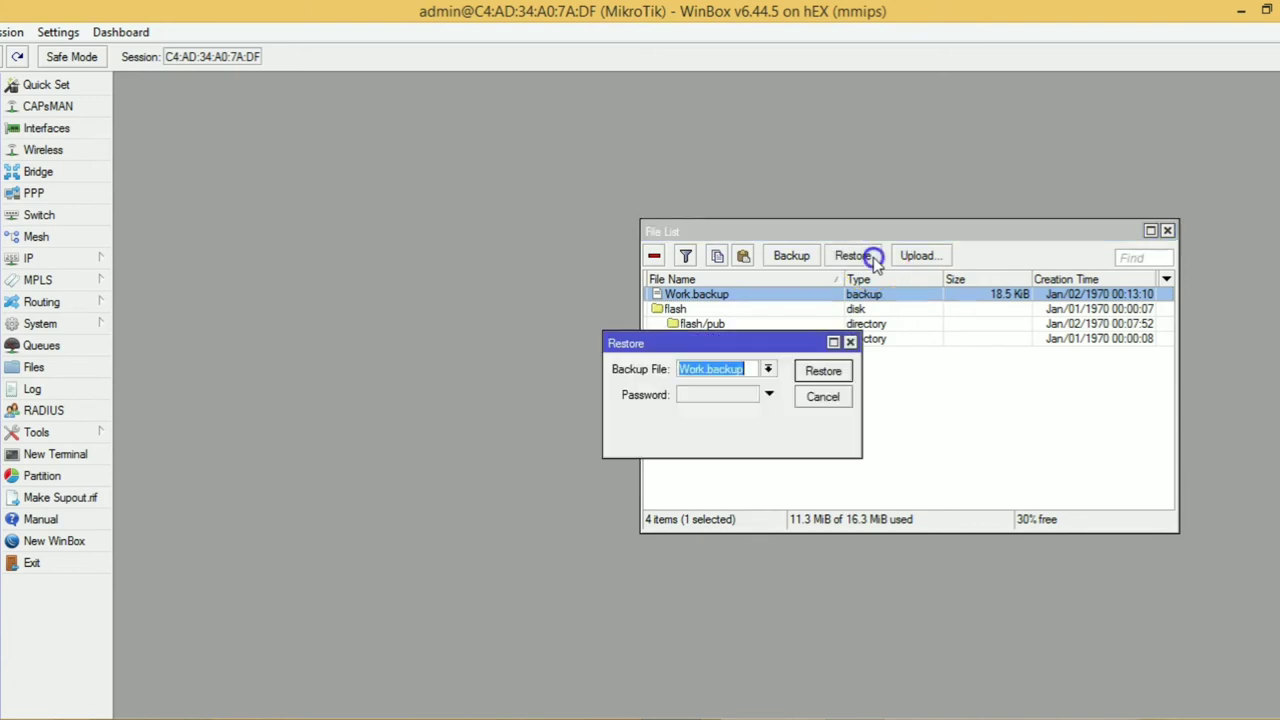
{"action": "left_click", "coordinate": [822, 374]}
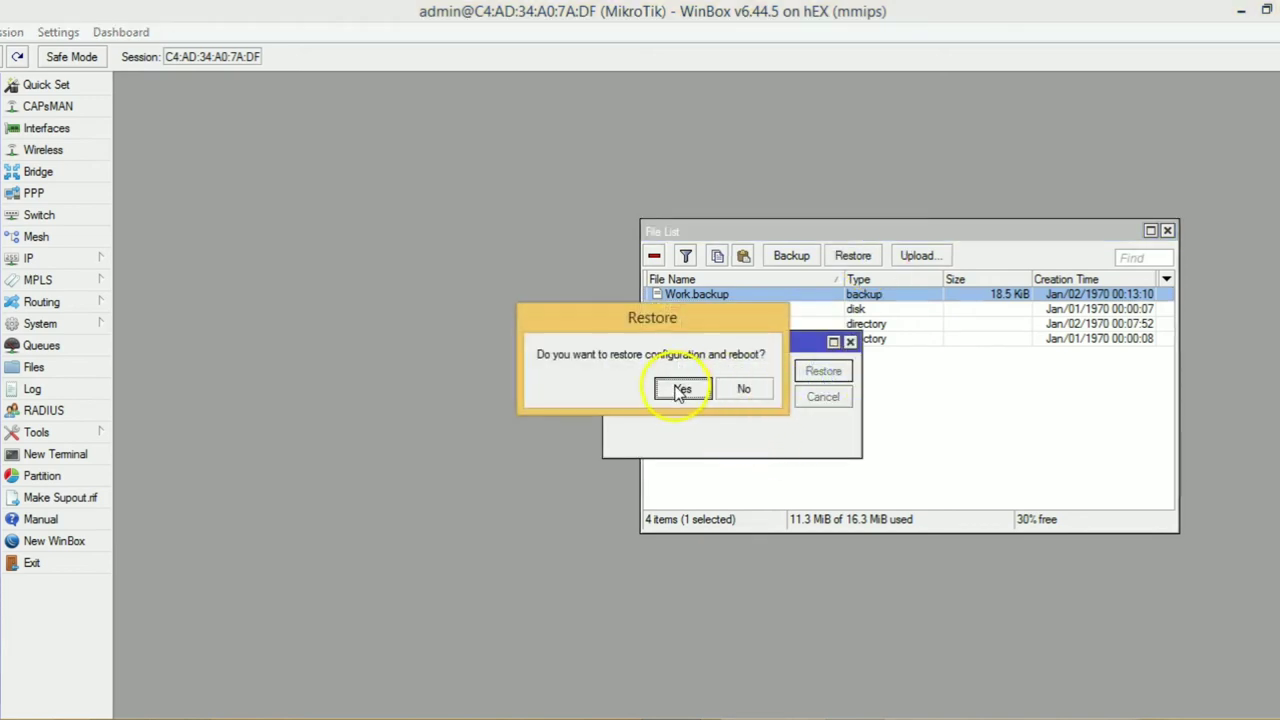
{"action": "left_click", "coordinate": [680, 390]}
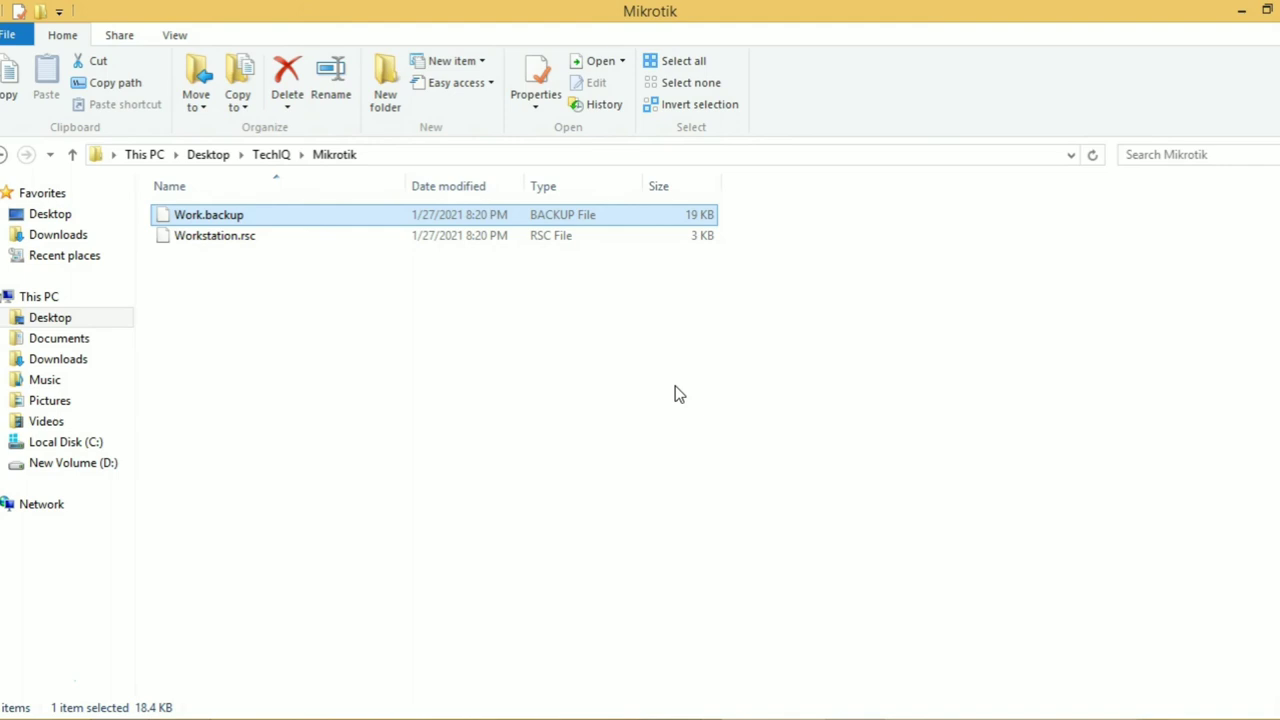
Switch to the WinBox login window, refresh the neighbor list and reconnect to the restored MikroTik router as admin with a blank password
{"action": "left_click", "coordinate": [674, 716]}
{"action": "left_click", "coordinate": [495, 163]}
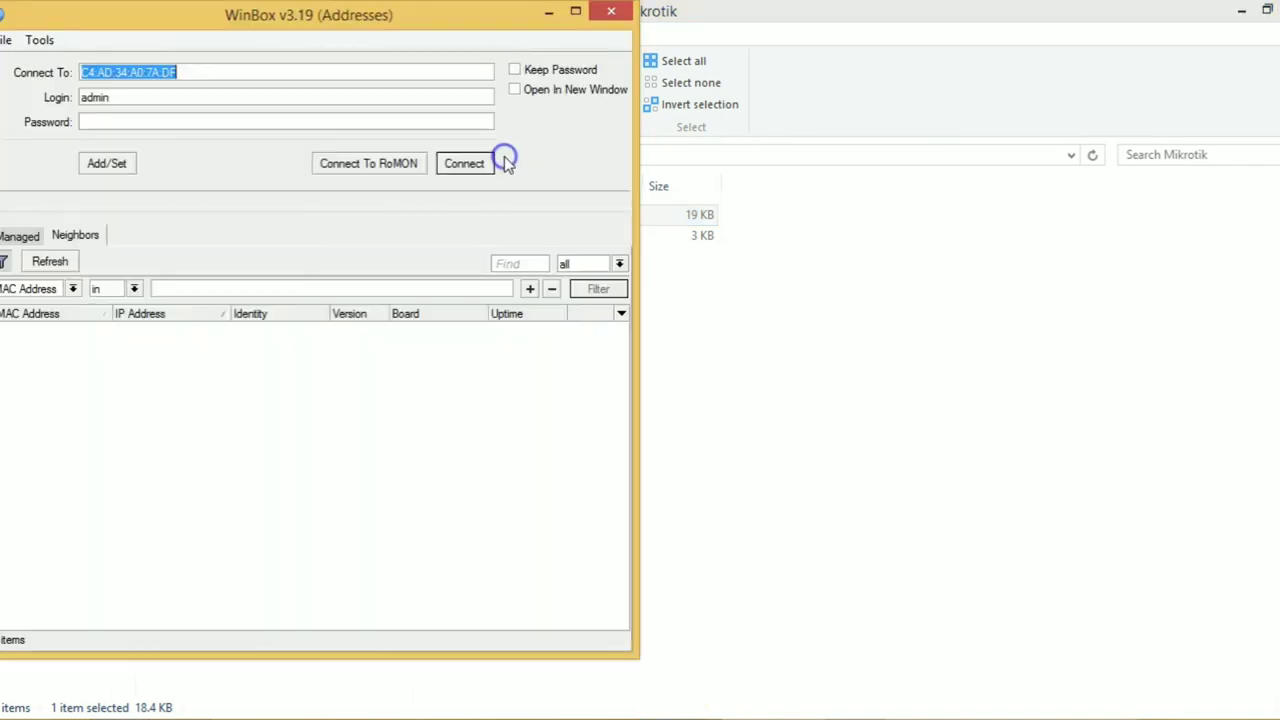
{"action": "left_click", "coordinate": [62, 265]}
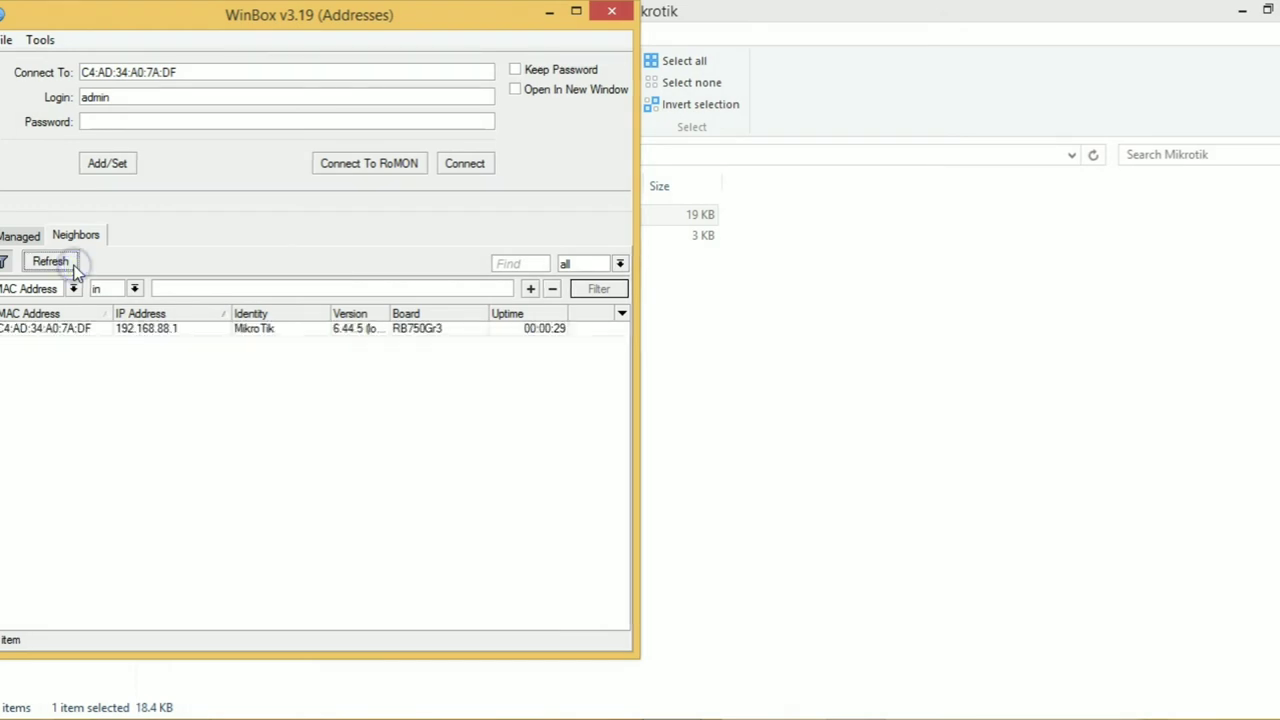
{"action": "left_click", "coordinate": [34, 333]}
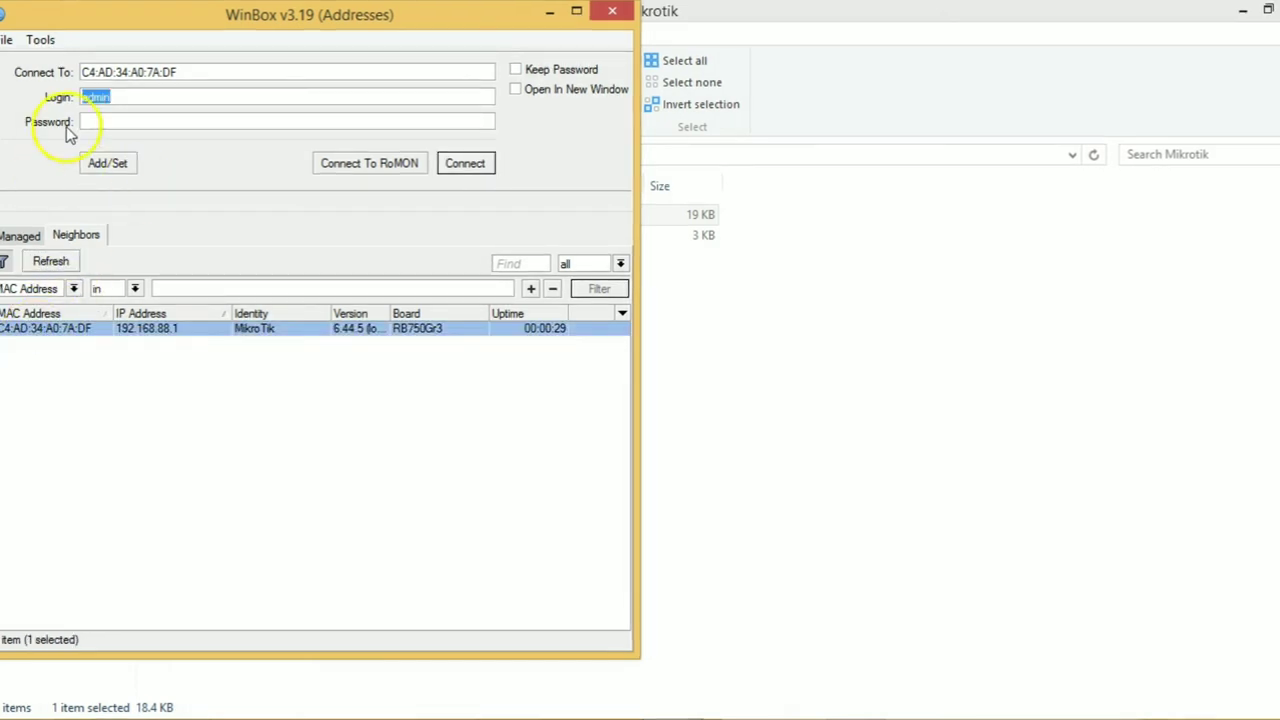
{"action": "left_click", "coordinate": [464, 163]}
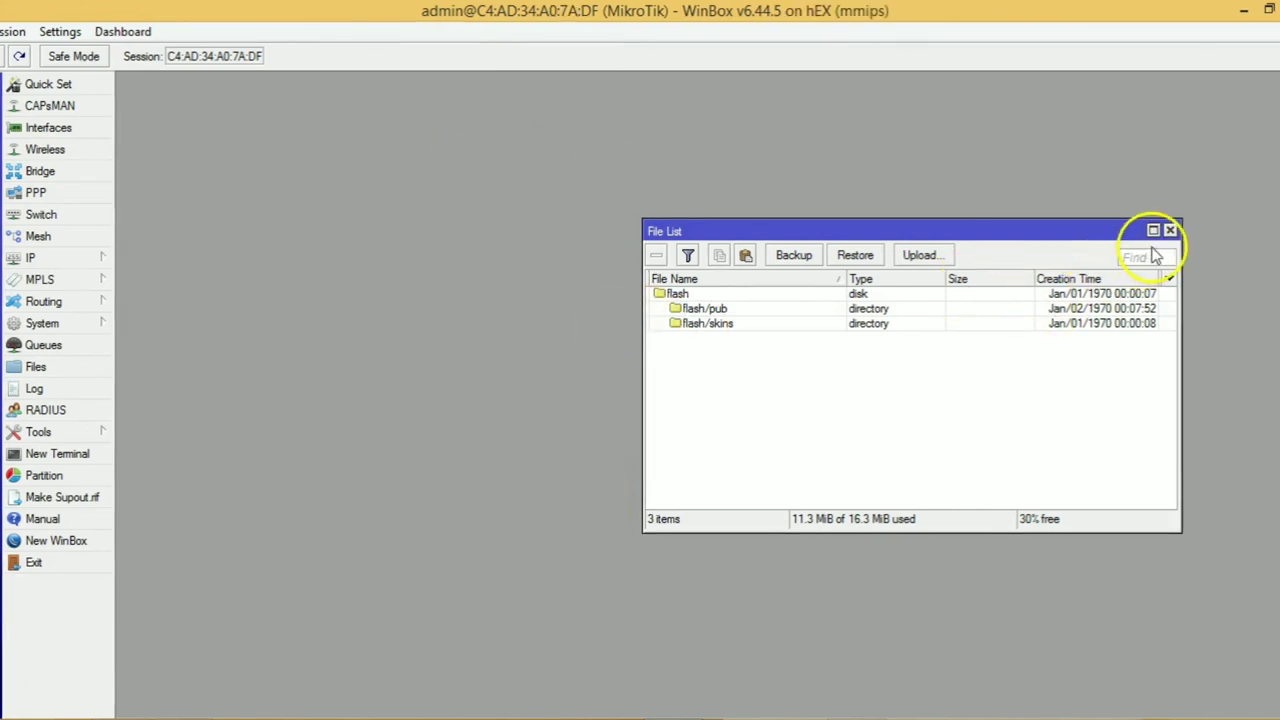
Check the restored names of the Ethernet interfaces ether1 and ether2 and the VLAN interfaces 201 and 202
{"action": "left_click", "coordinate": [50, 128]}
{"action": "left_click", "coordinate": [195, 314]}
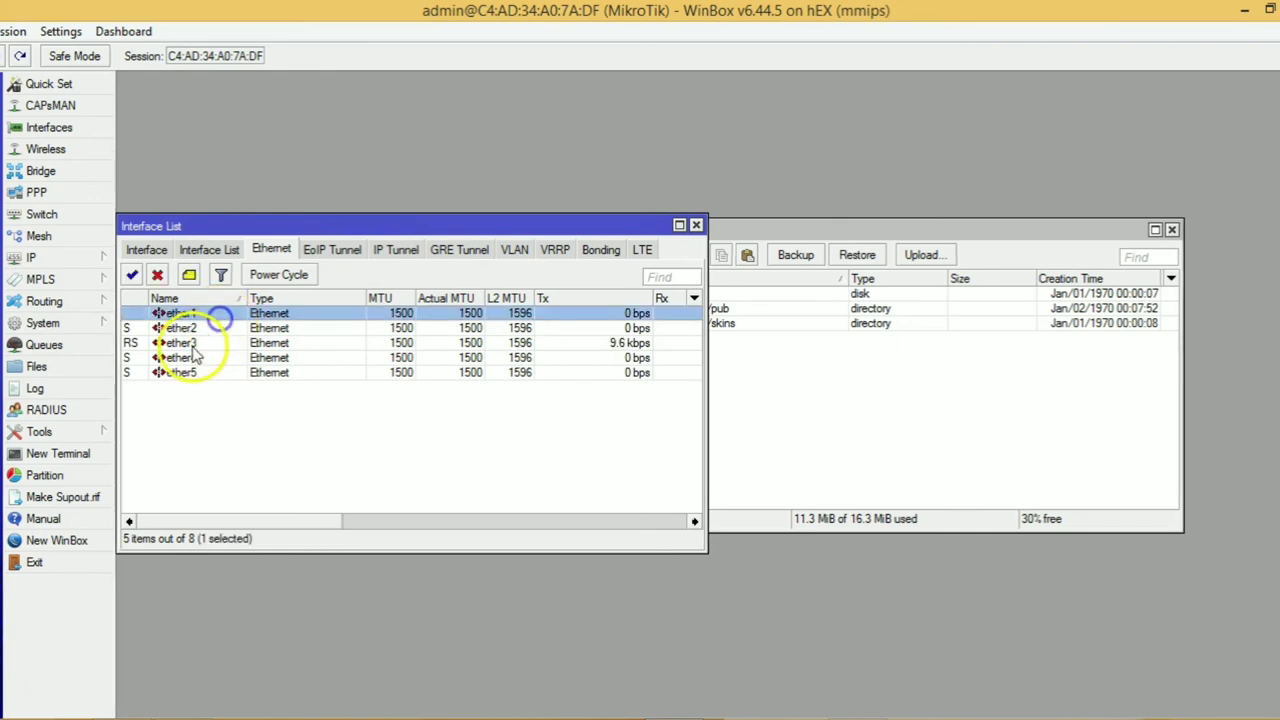
{"action": "left_click", "coordinate": [190, 327]}
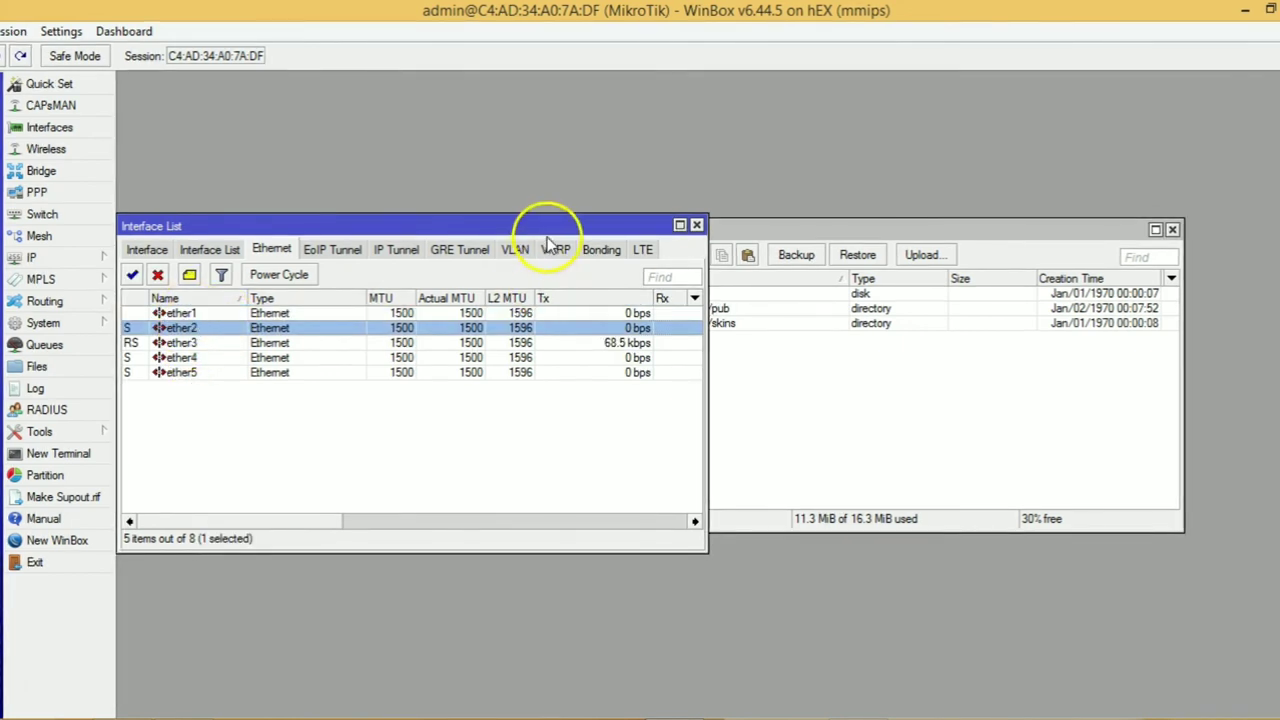
{"action": "left_click", "coordinate": [517, 249]}
{"action": "left_click", "coordinate": [245, 313]}
{"action": "left_click", "coordinate": [255, 328]}
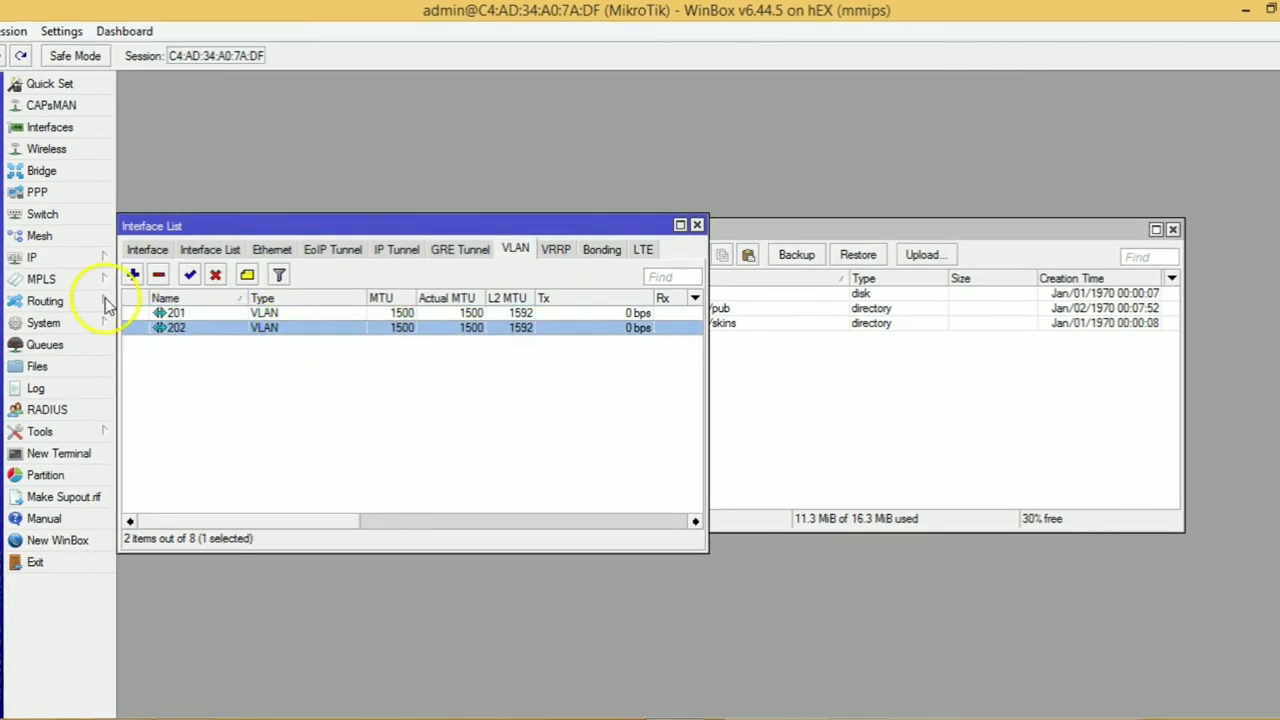
Open the router's IP address list to check the restored entries
{"action": "left_click", "coordinate": [90, 258]}
{"action": "left_click", "coordinate": [192, 229]}
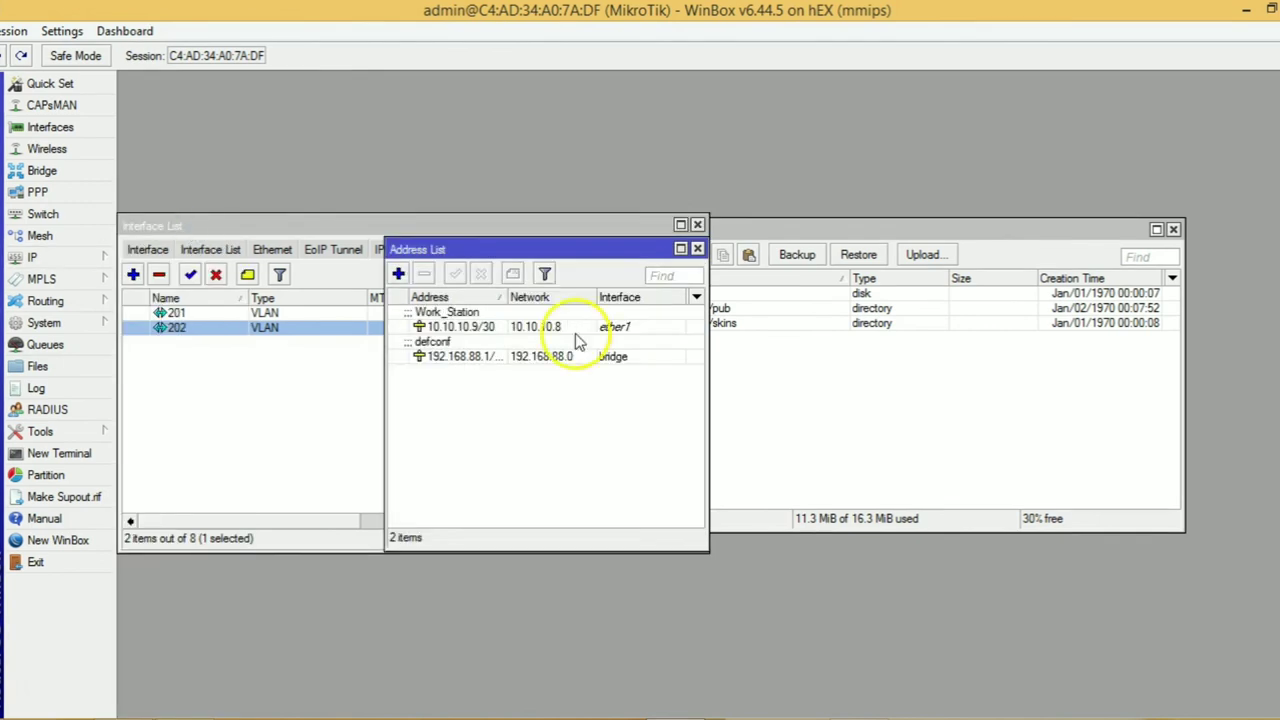